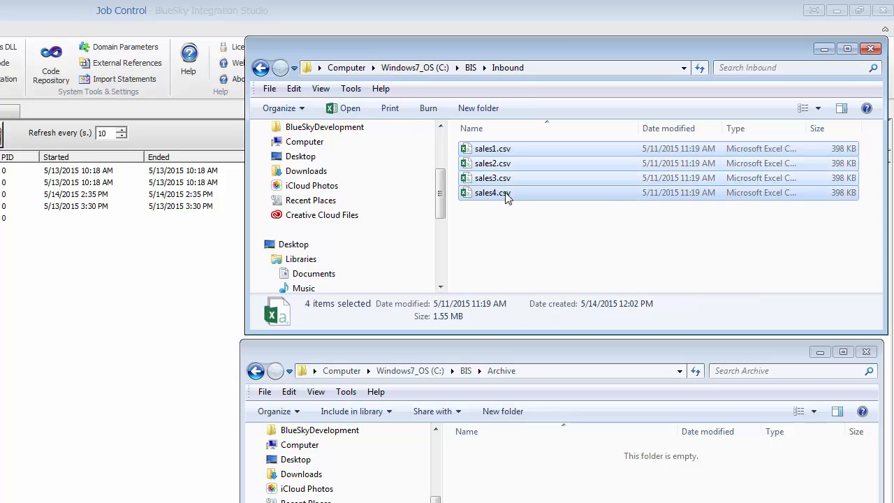
Review the files sales1.csv to sales4.csv in the Inbound folder and the contents of the Archive folder
click(508, 230)
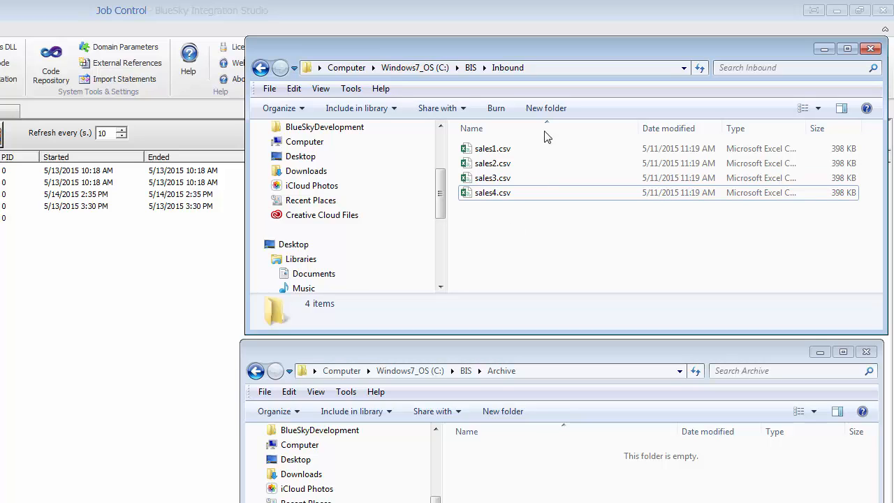
click(493, 149)
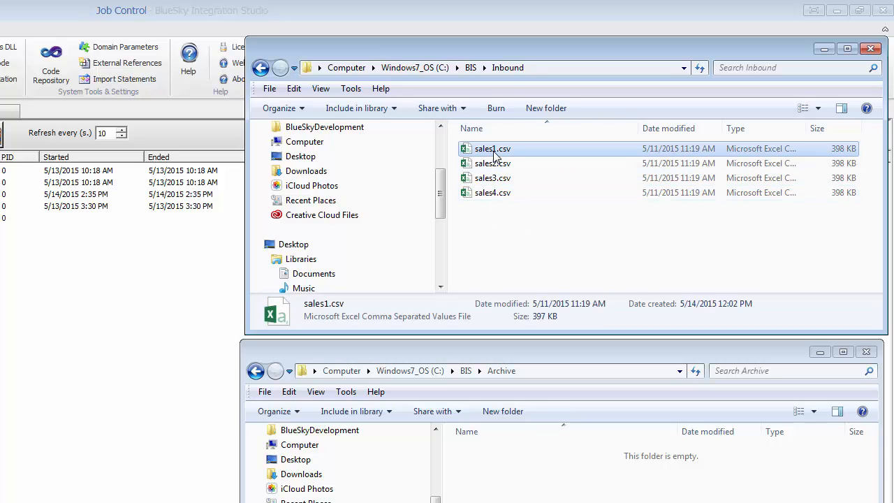
click(495, 164)
click(498, 178)
click(498, 193)
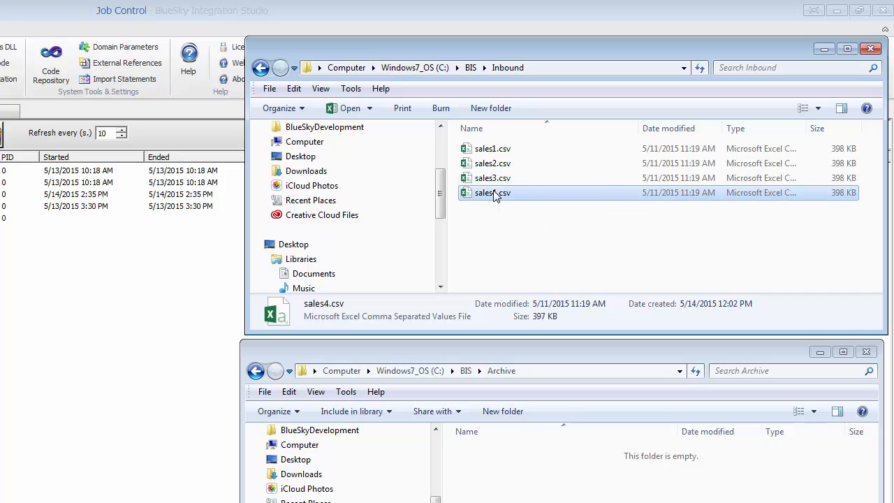
click(498, 220)
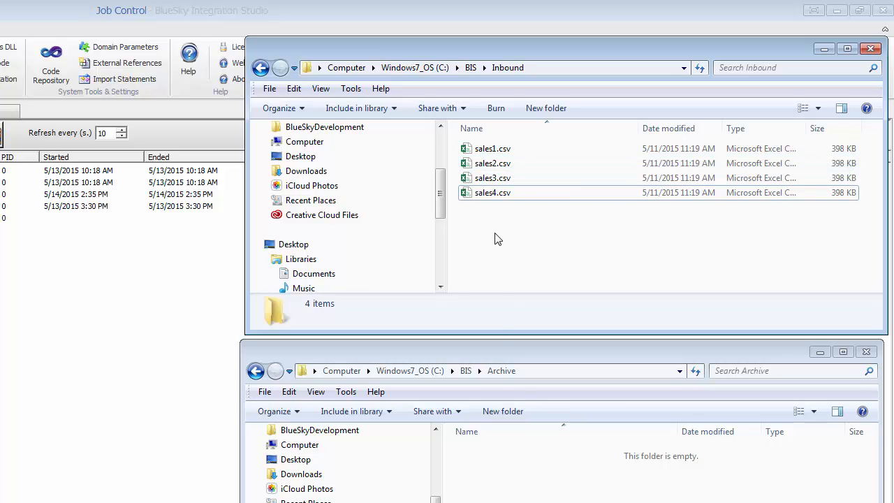
click(521, 491)
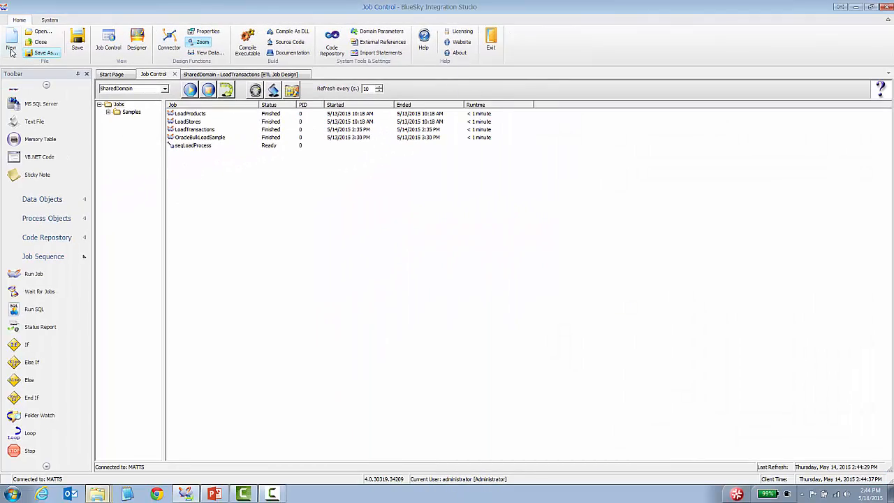
Create a new sequence job in BlueSky Integration Studio and close its properties window
click(11, 47)
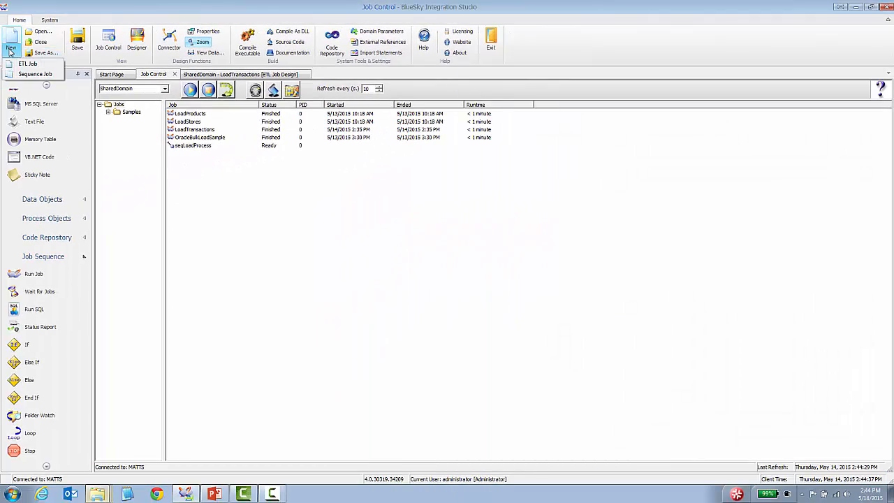
click(34, 74)
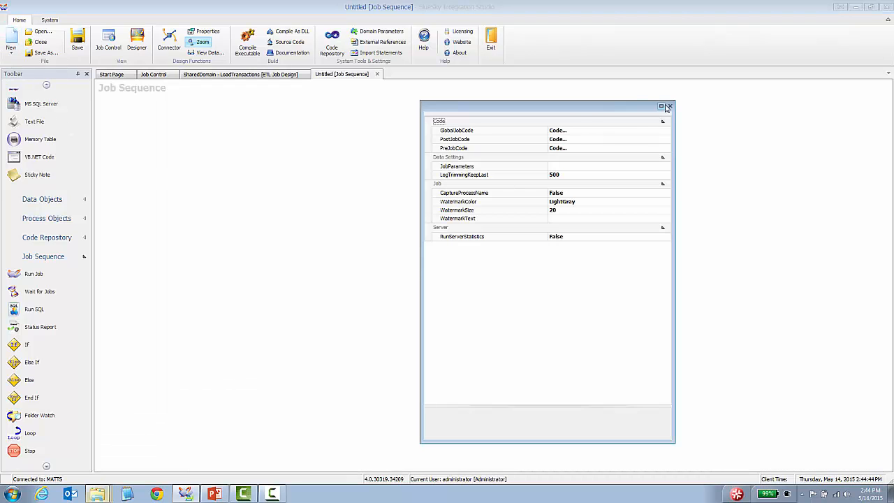
click(670, 106)
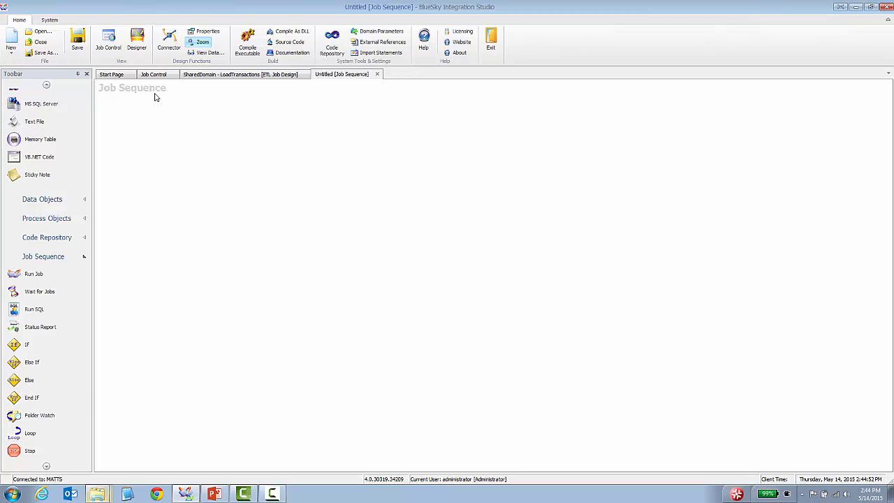
Place a Folder Watch object and a Loop object on the sequence canvas, leaving space between them
drag(42, 416, 159, 146)
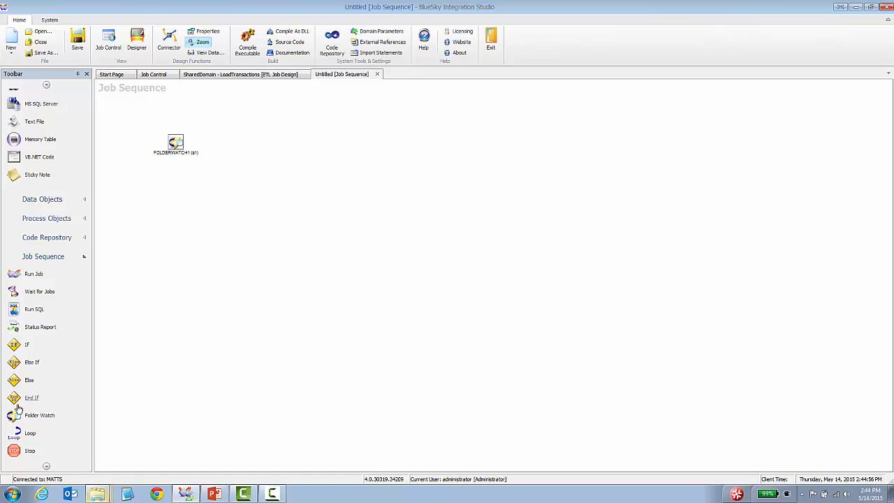
drag(28, 433, 402, 140)
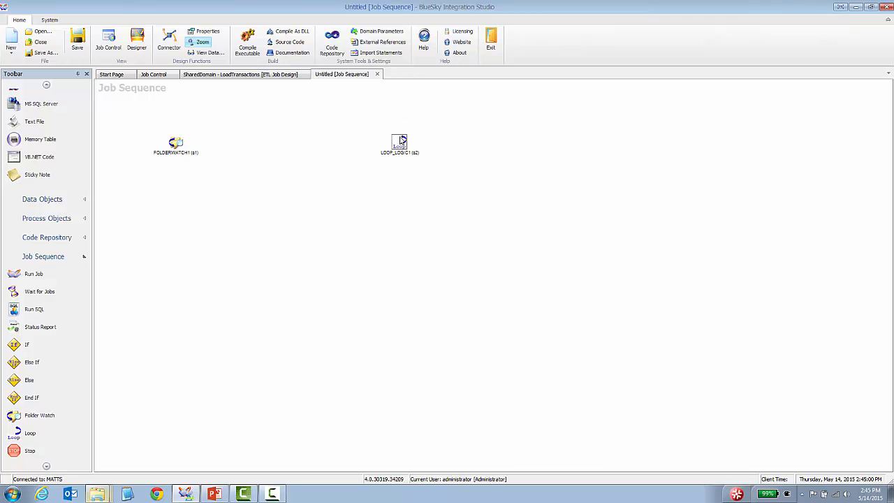
drag(172, 145, 163, 144)
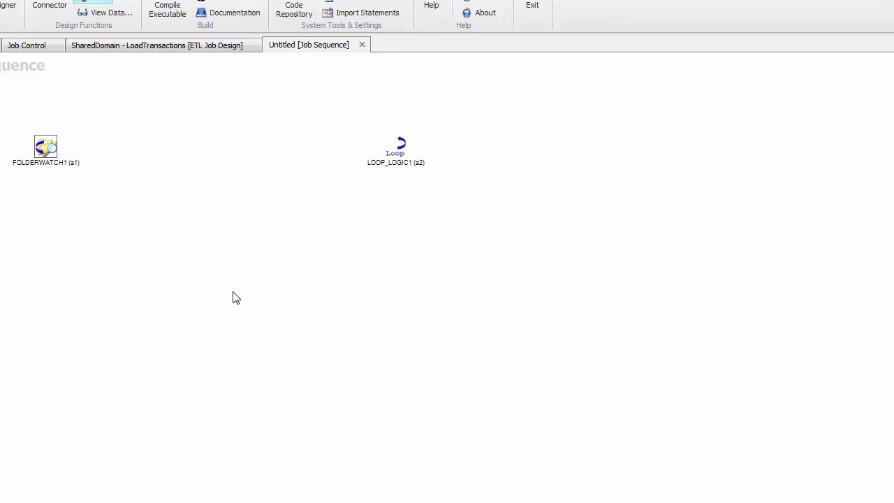
Open the LoadTransactions ETL job design and inspect the FilePath property of its Sales File object
click(170, 47)
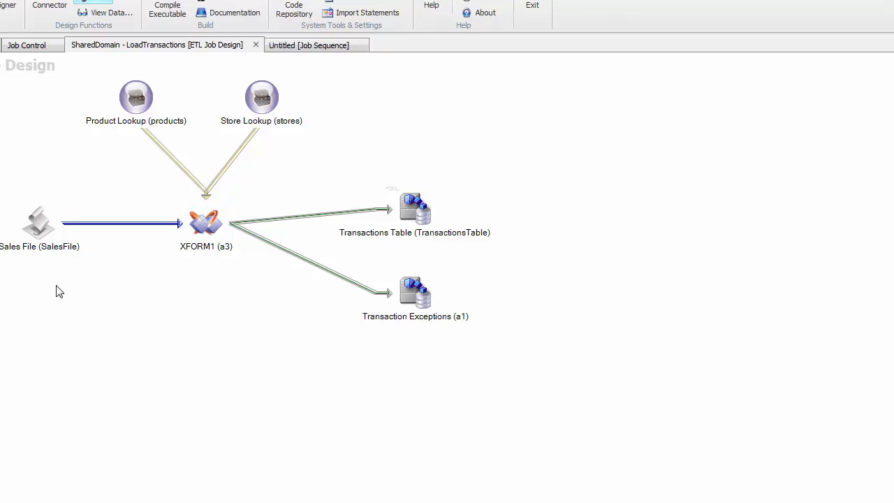
right_click(45, 224)
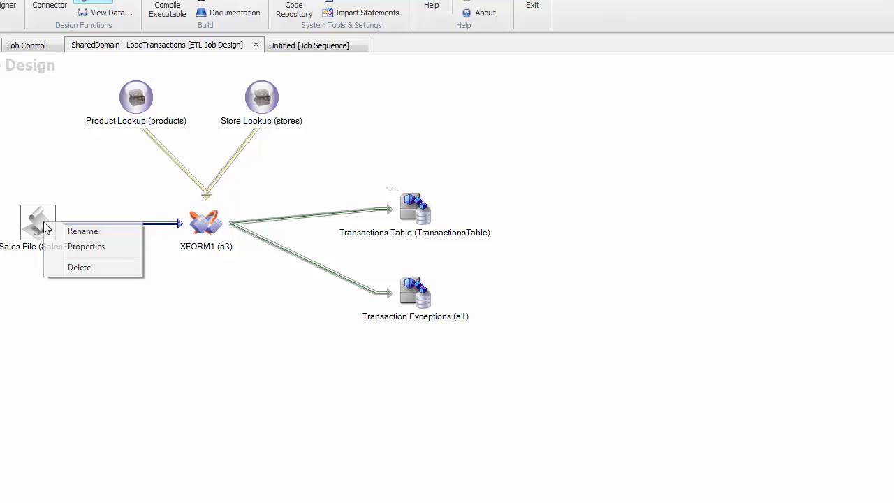
click(74, 248)
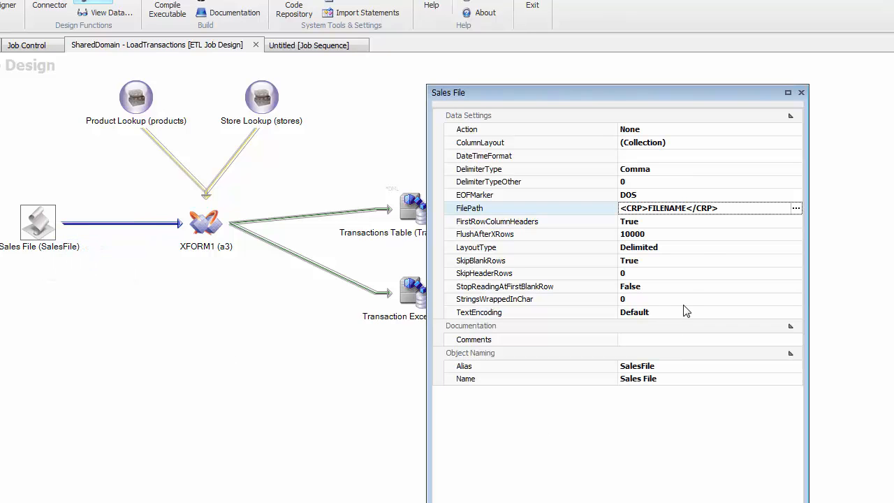
click(708, 199)
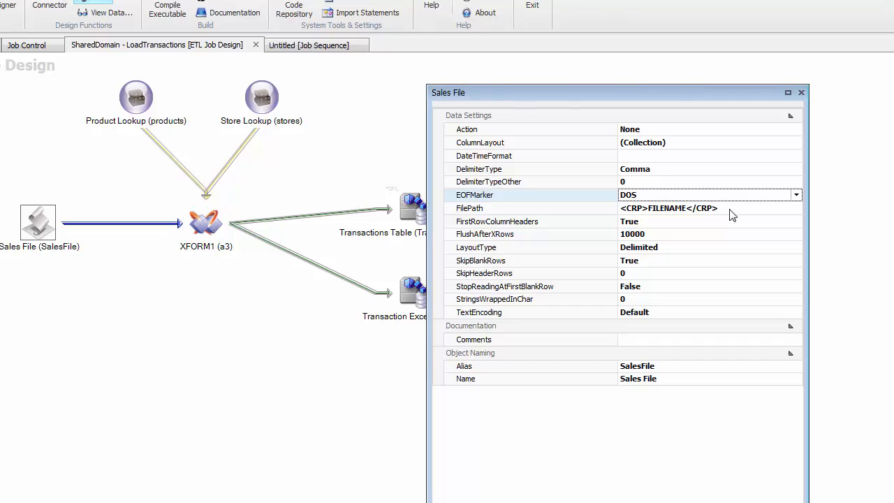
click(730, 209)
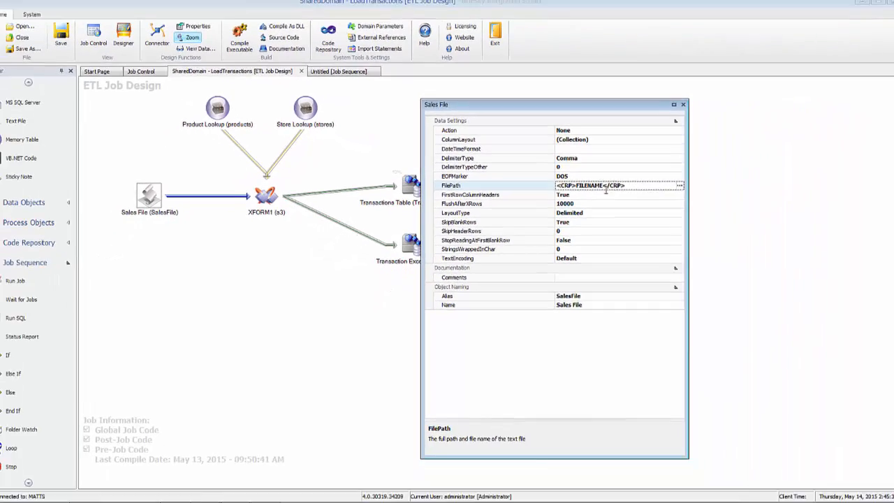
Inspect the LoadTransactions job parameters and their default values without changing them
click(323, 320)
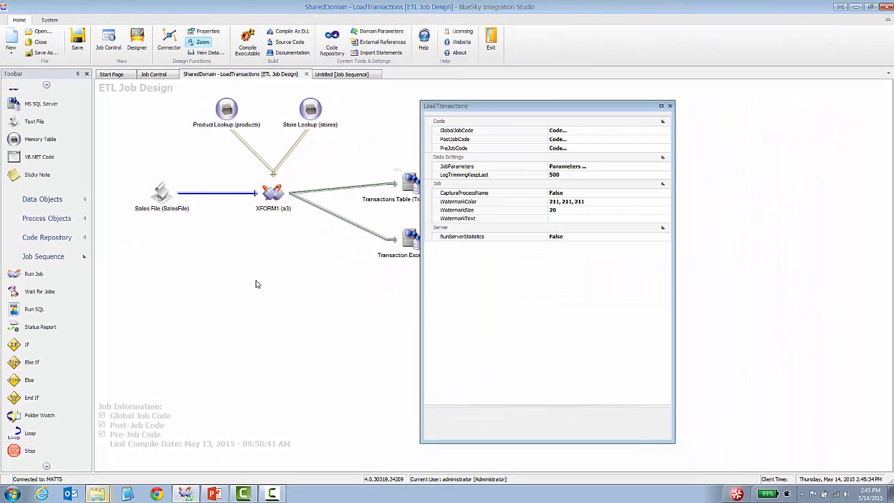
click(597, 167)
click(667, 166)
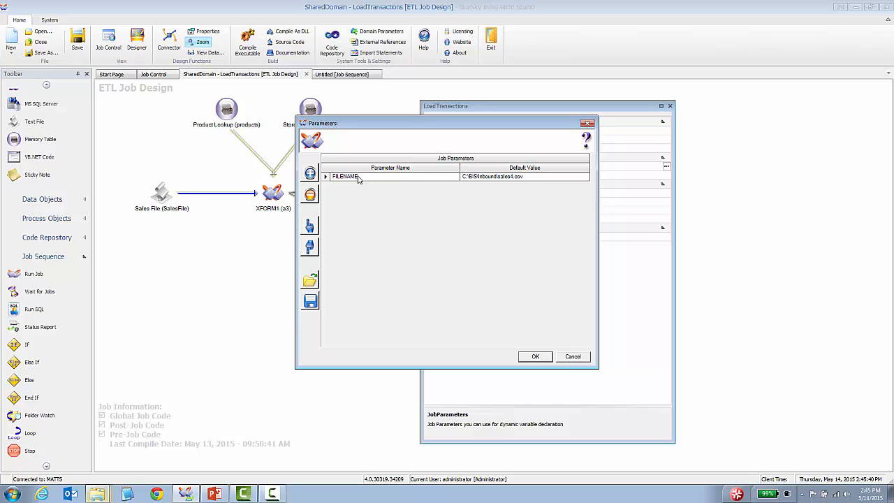
click(580, 356)
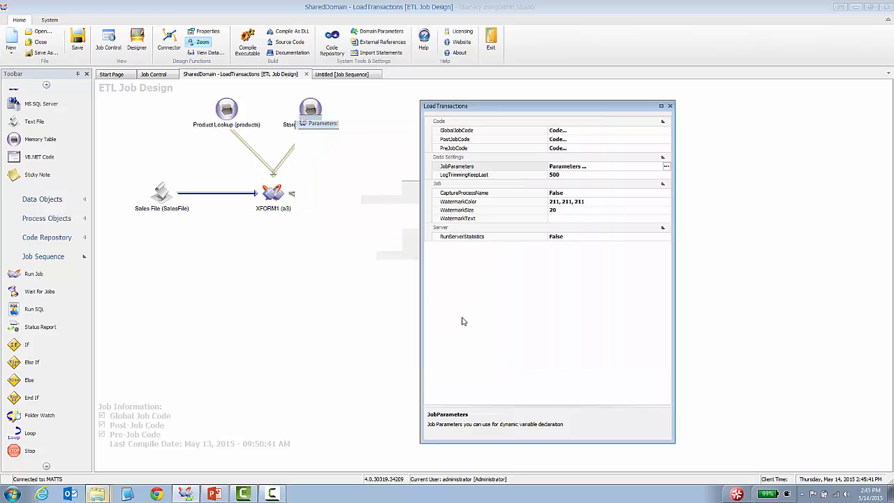
Check how the Sales File's FilePath property references the job parameter, then close its properties
click(160, 196)
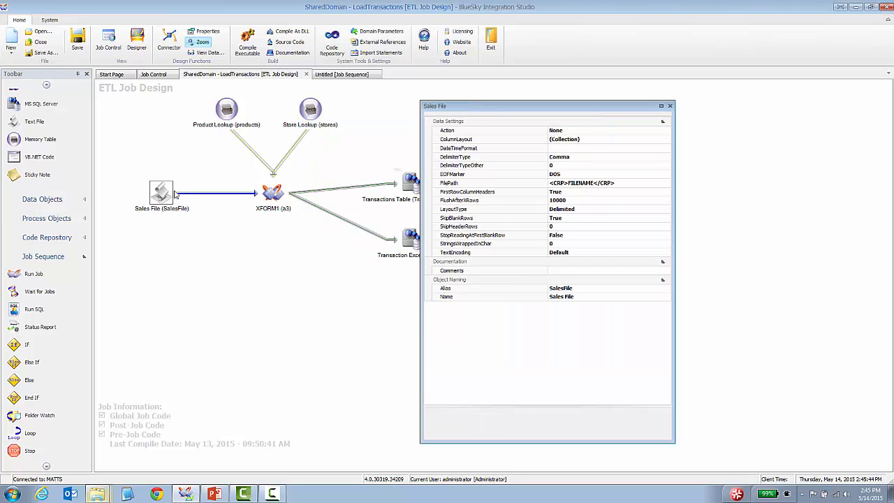
click(629, 183)
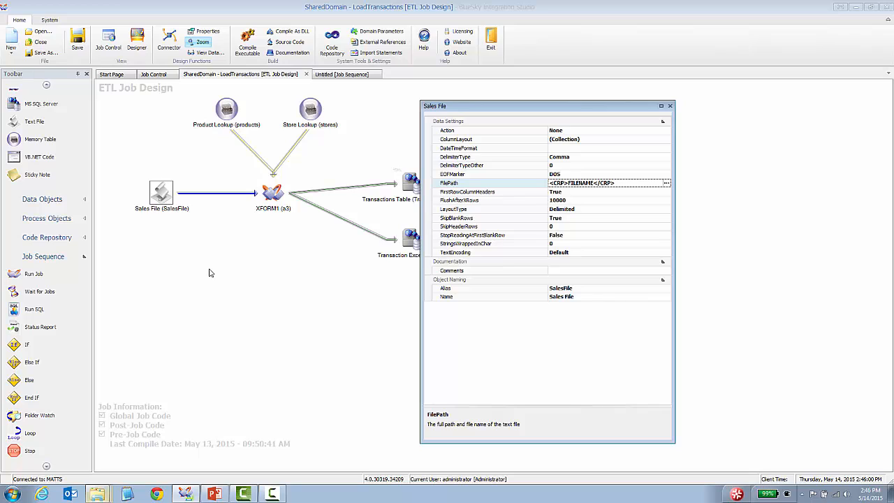
click(670, 106)
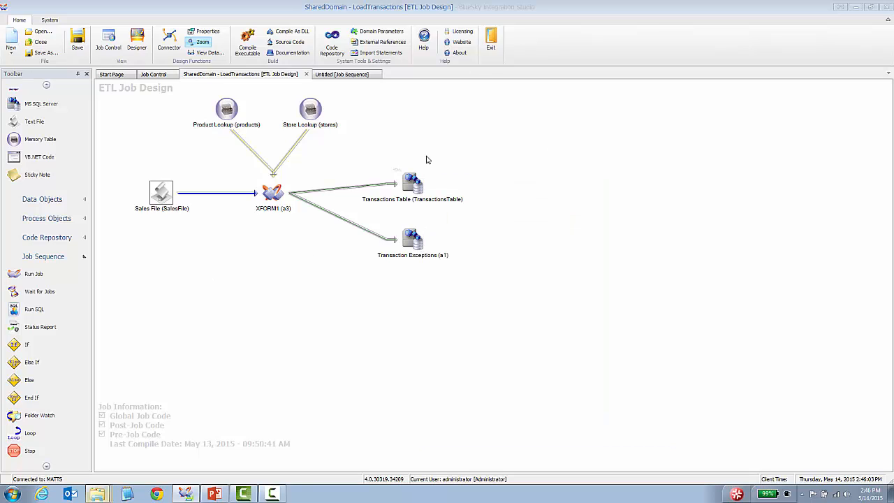
In the untitled job sequence, add a Run Job object between Folder Watch and Loop and connect the three in that order
click(346, 74)
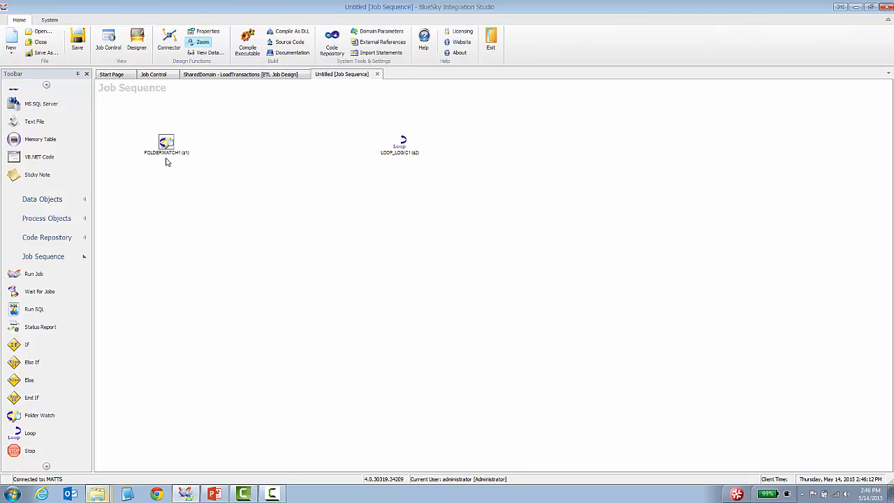
drag(38, 274, 62, 261)
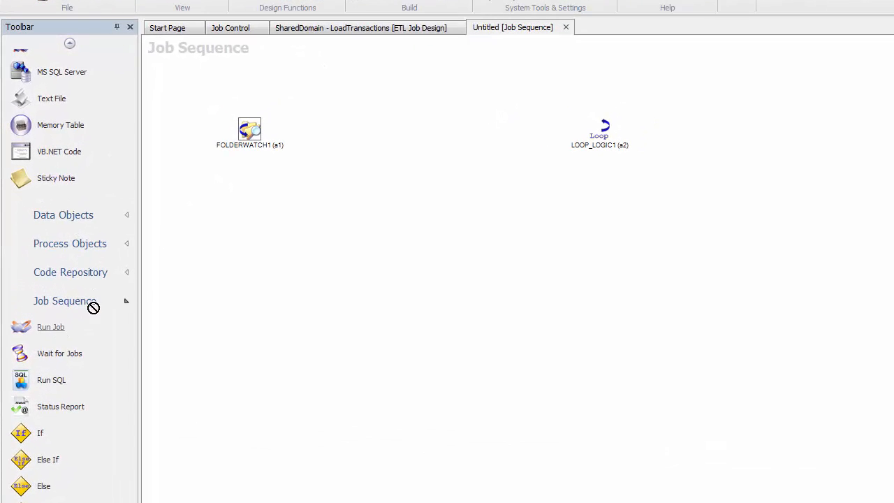
drag(93, 307, 400, 116)
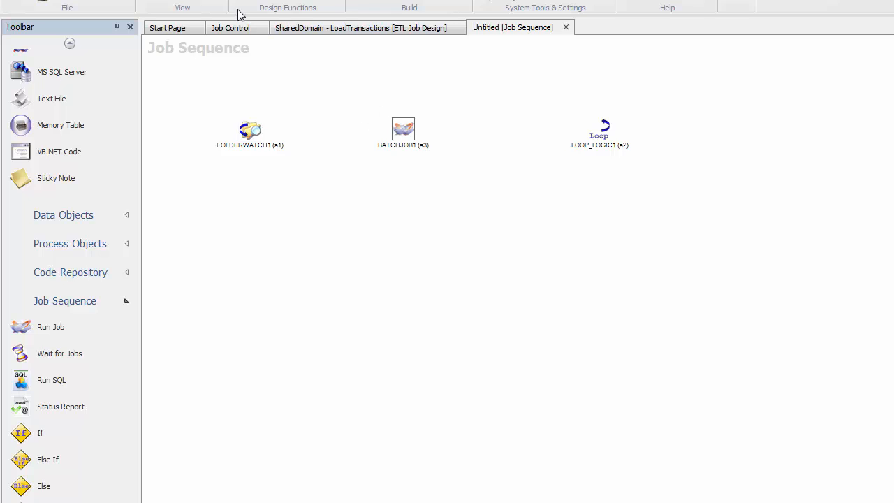
drag(253, 130, 598, 136)
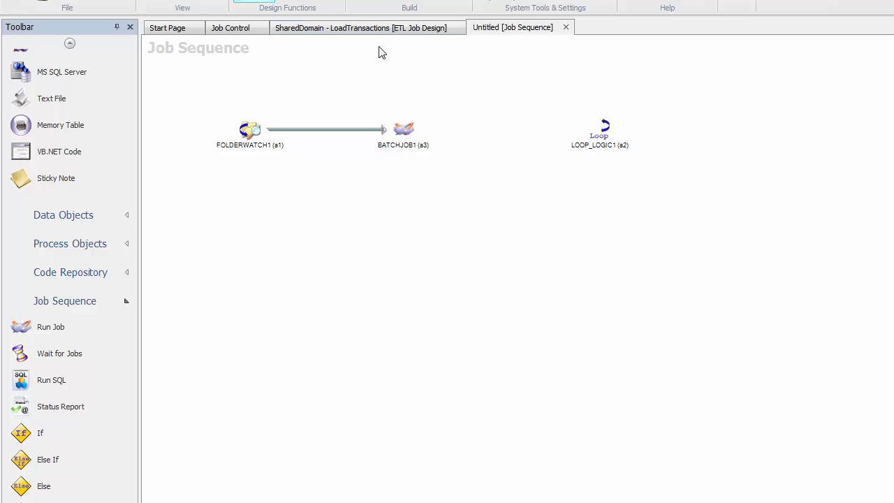
drag(408, 132, 579, 135)
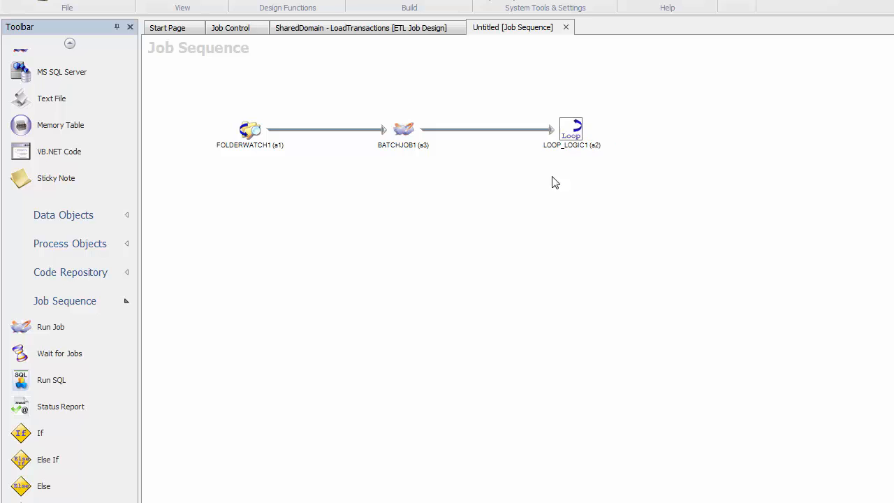
Rename the Folder Watch object to Inbound
right_click(250, 131)
click(273, 140)
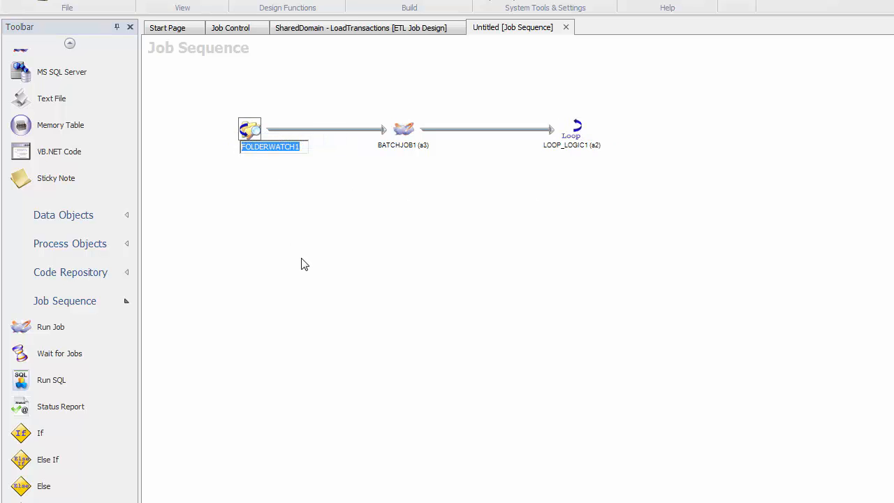
text(Inboun)
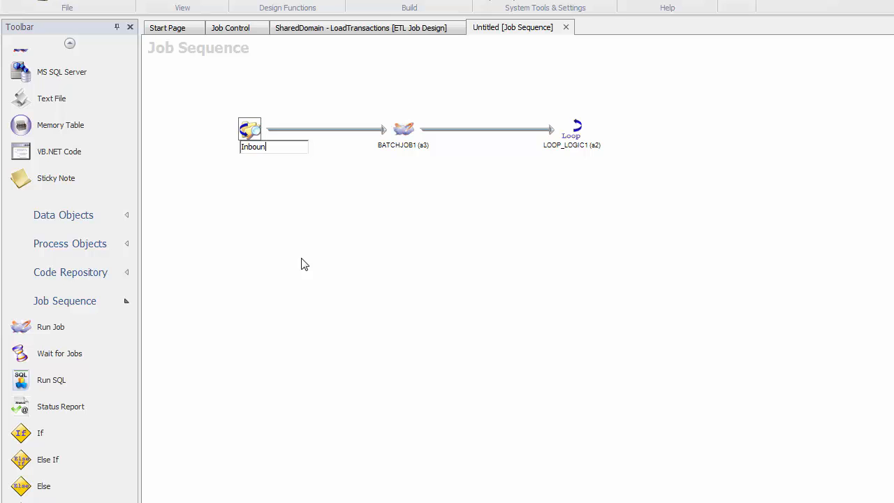
text(d)
key(Return)
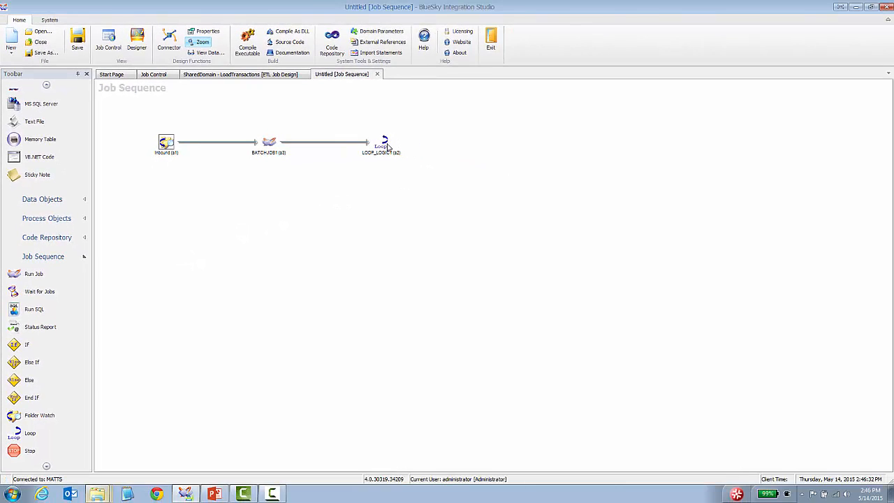
Rename the Loop object to Loop Around
right_click(385, 143)
click(403, 147)
text(Lopp )
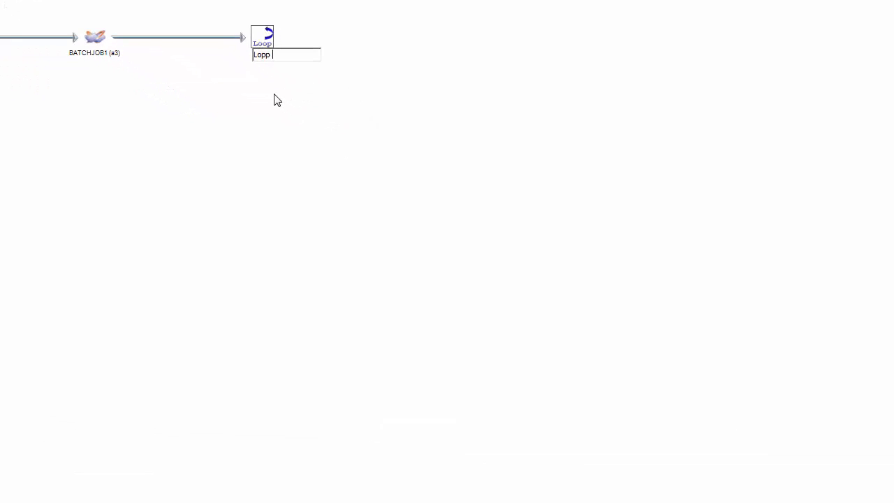
text(Around)
key(Return)
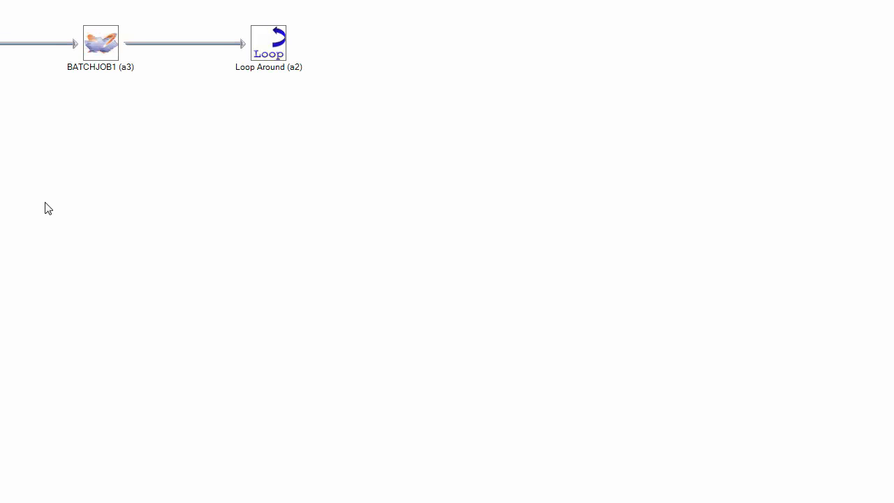
Save the job sequence to the server repository's Jobs folder in SharedDomain as seqFolderWatchSample
click(92, 45)
key(ctrl+s)
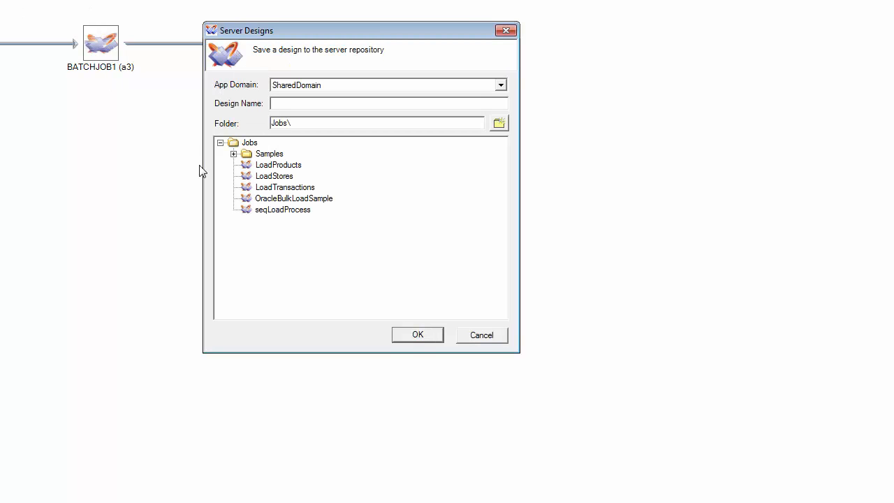
text(seqFolderWa)
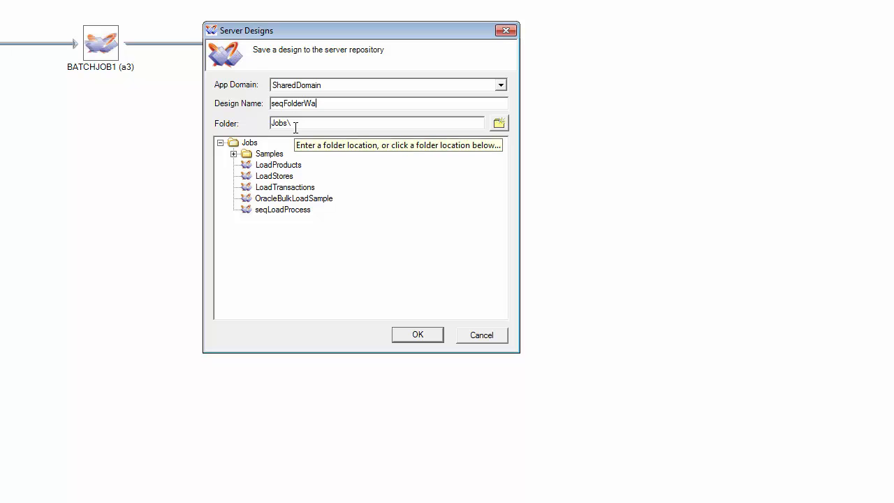
text(tch Sampl)
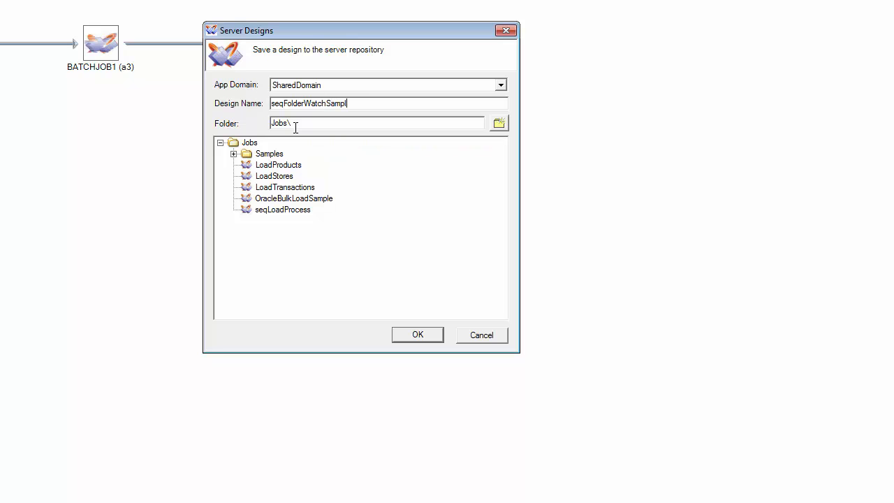
text(e)
key(Return)
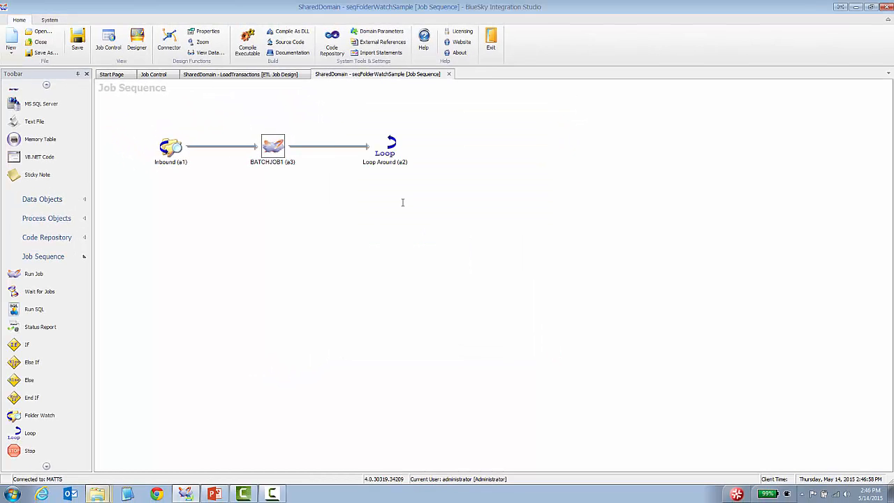
Assign the LoadTransactions job from SharedDomain to the BATCHJOB1 object, accepting C:\BIS\Inbound\sales4.csv as its FILENAME parameter
right_click(275, 150)
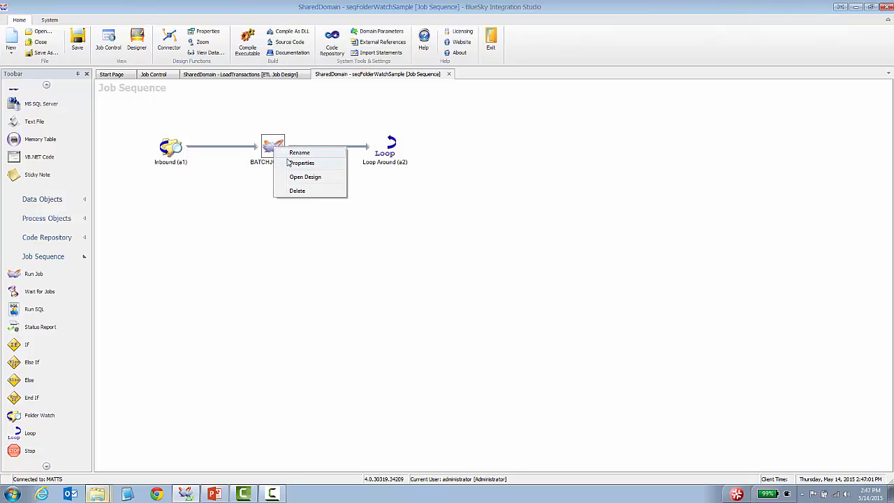
click(302, 163)
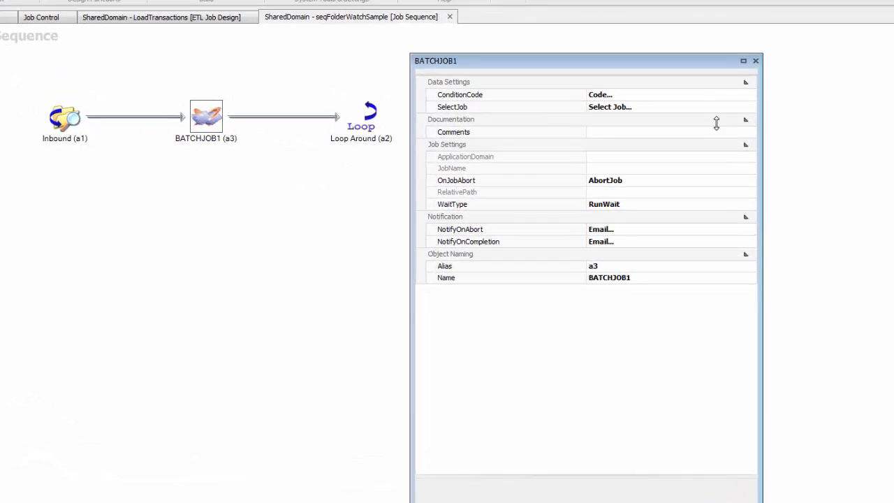
click(726, 107)
click(751, 107)
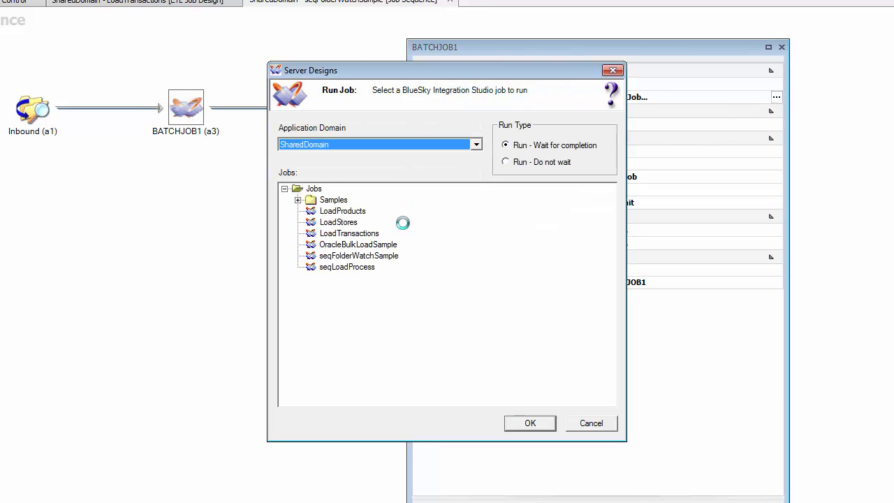
click(360, 234)
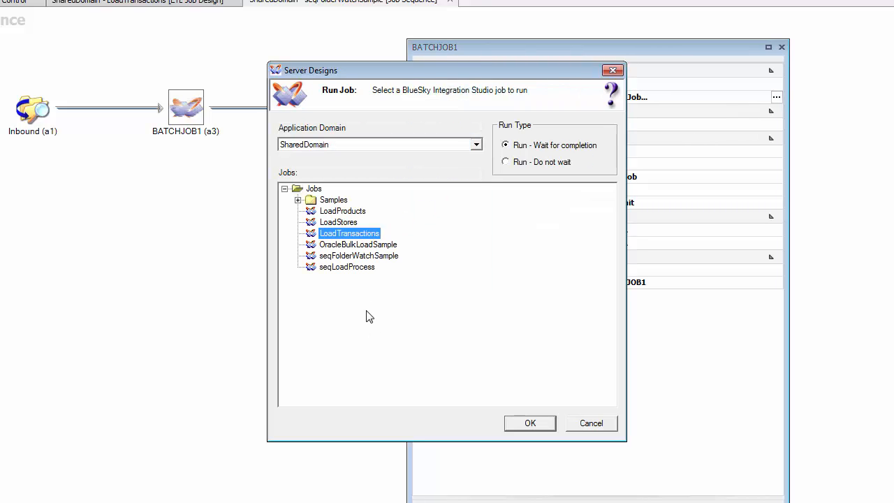
click(529, 423)
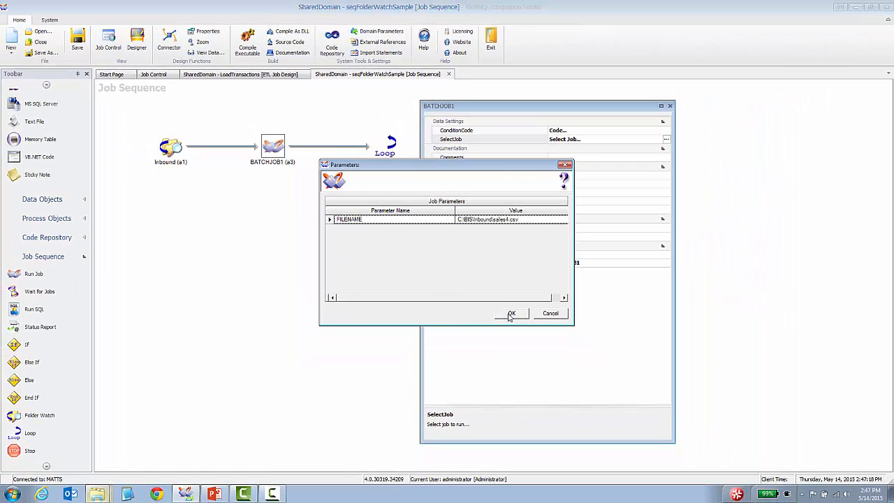
click(510, 314)
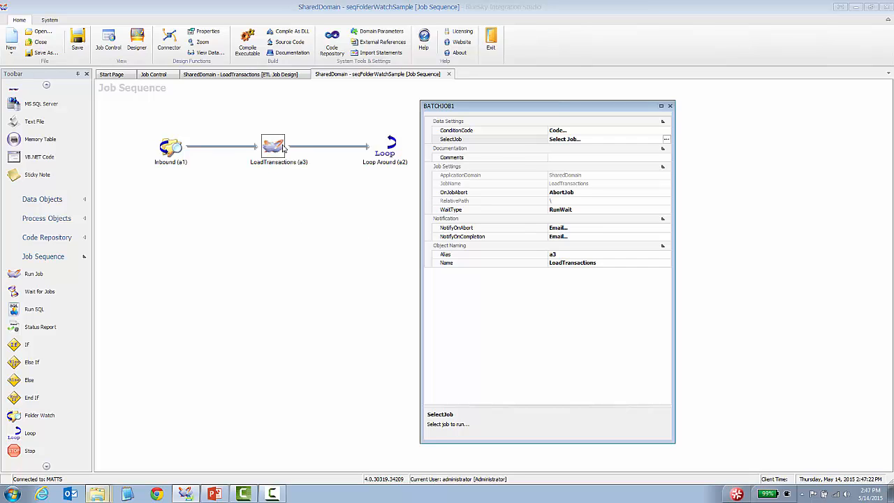
Set the Inbound object's FolderToWatch property to the C:\BIS\Inbound folder
click(167, 150)
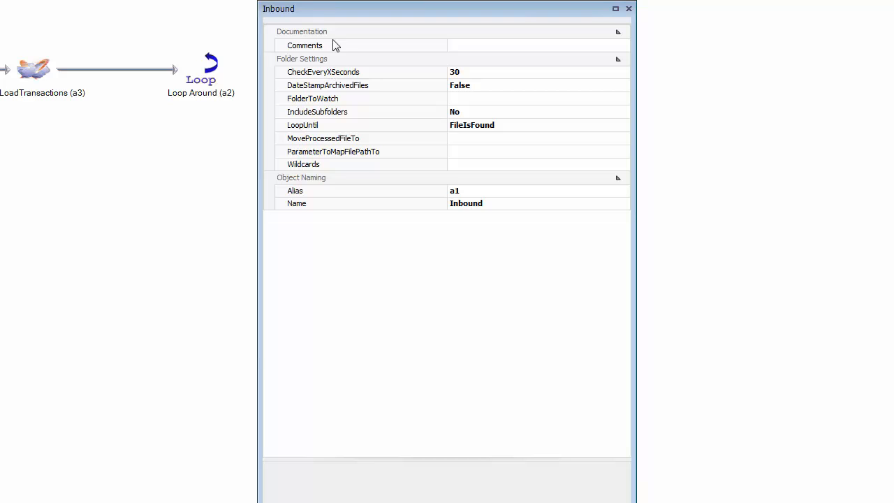
click(380, 89)
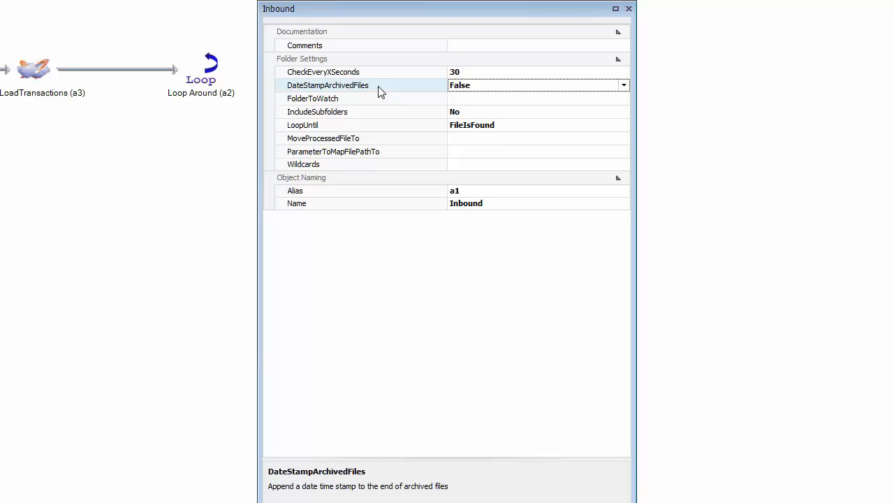
click(367, 102)
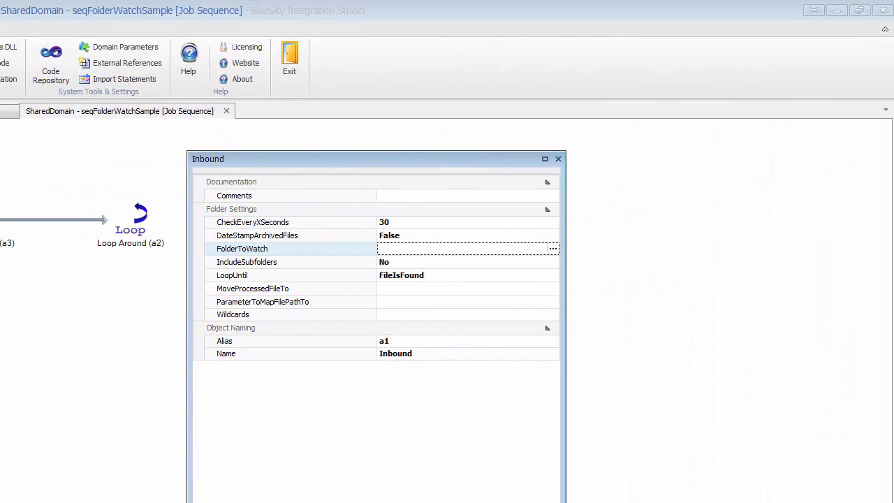
key(alt+Tab)
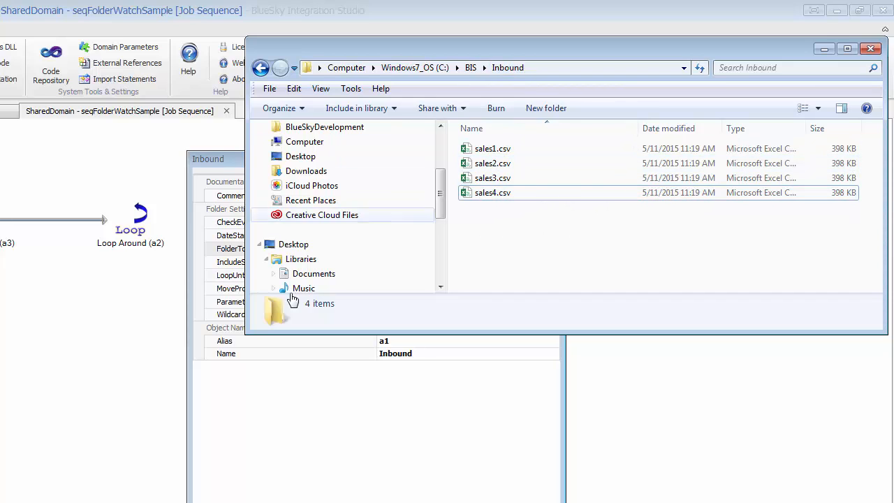
click(339, 426)
click(627, 212)
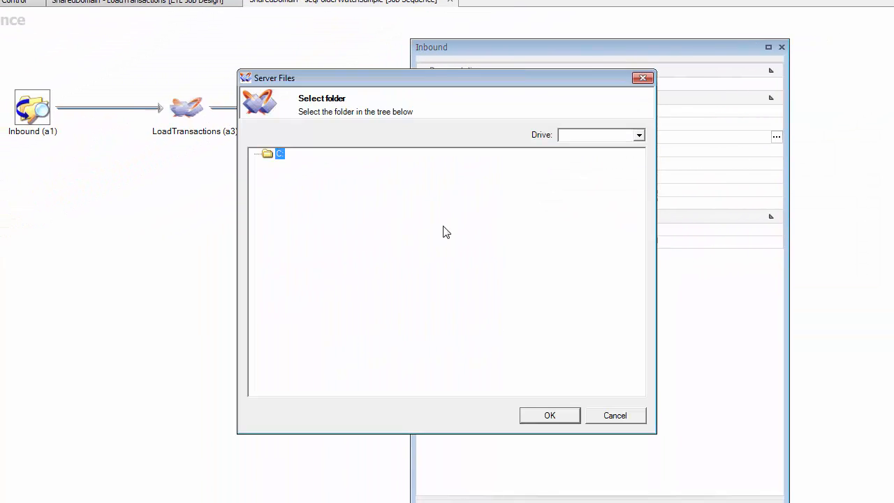
double_click(295, 276)
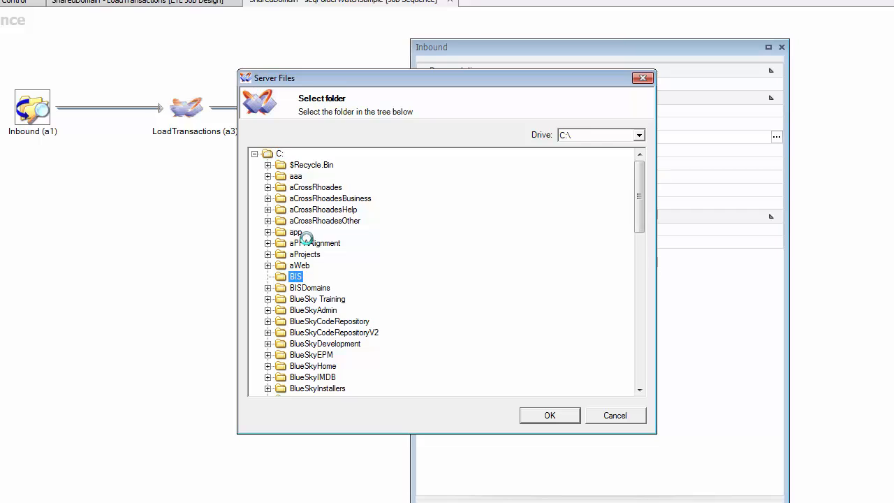
click(310, 299)
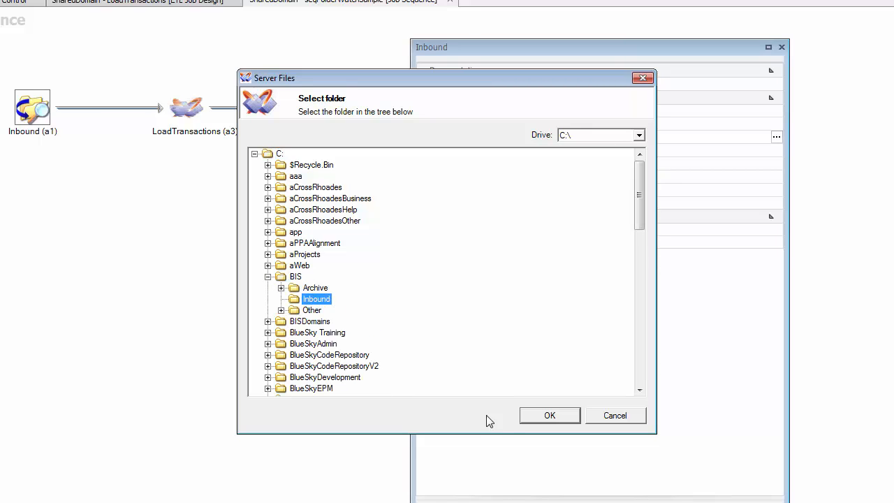
click(542, 419)
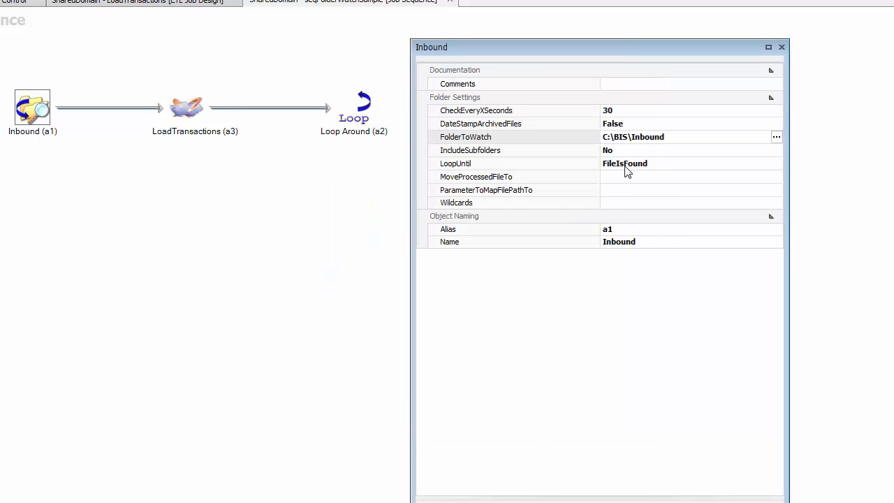
Set the Inbound object's MoveProcessedFileTo property to the C:\BIS\Archive folder
click(539, 156)
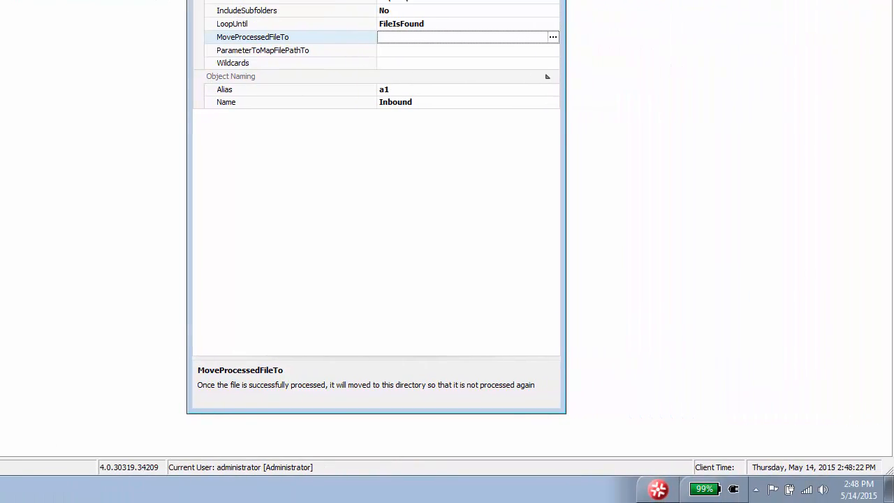
key(alt+Tab)
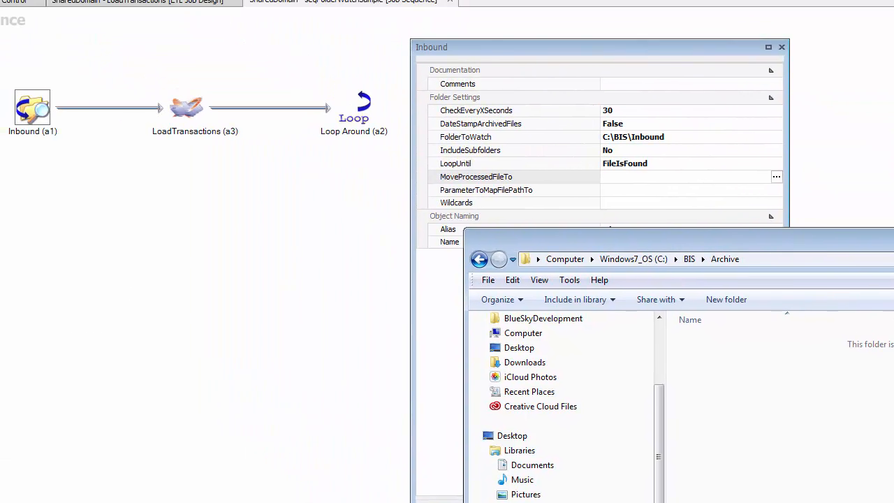
key(alt+Tab)
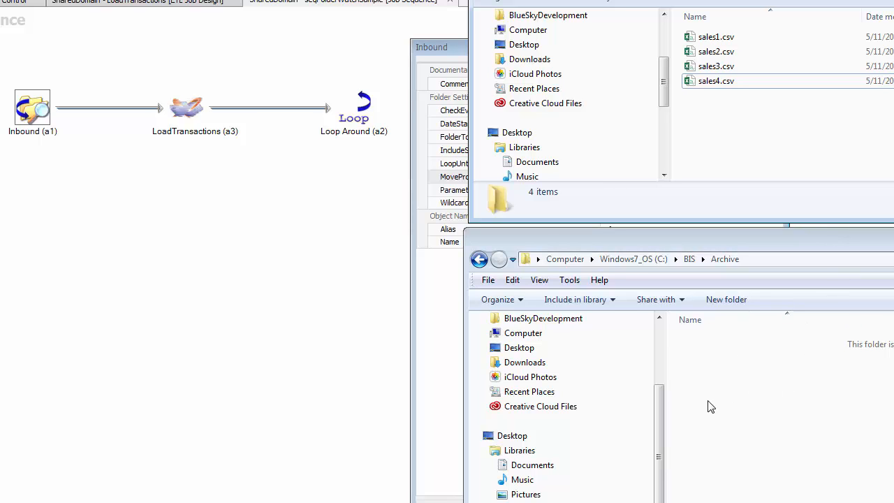
click(439, 289)
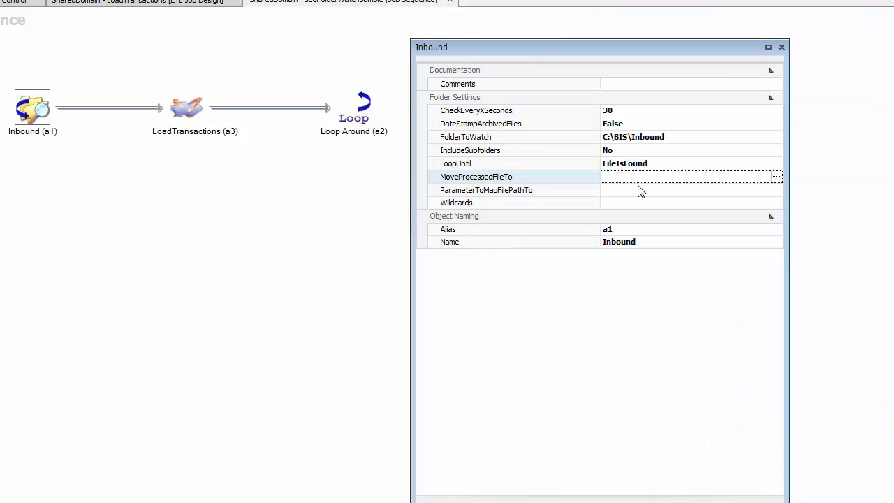
click(776, 177)
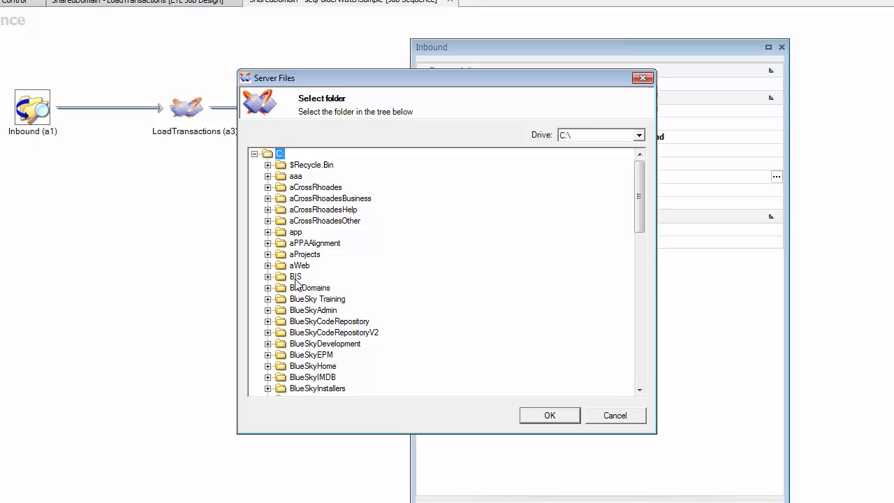
click(297, 278)
click(268, 277)
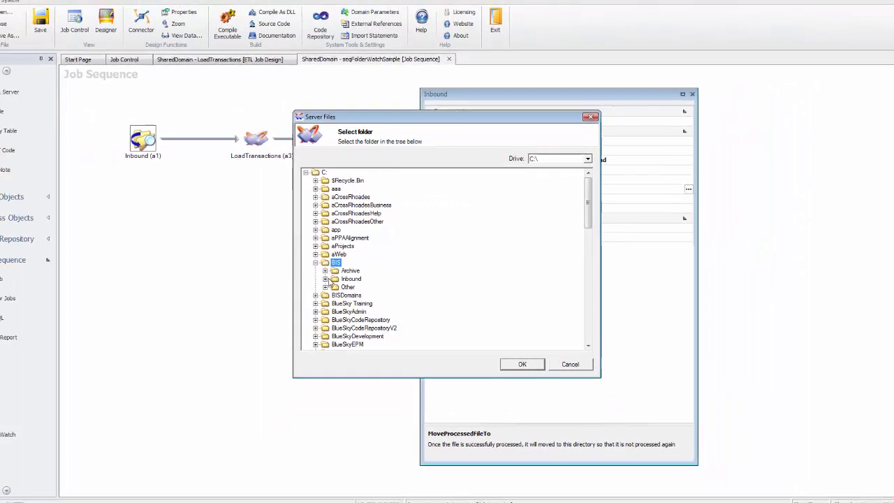
click(350, 271)
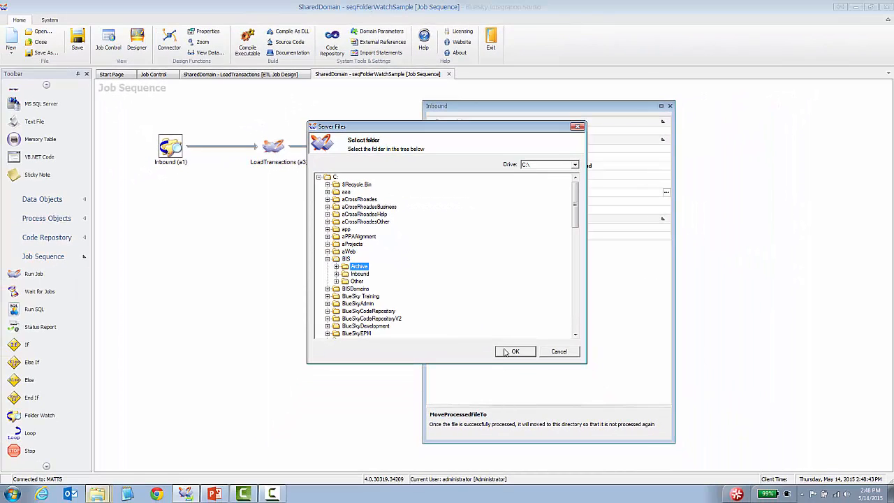
click(506, 351)
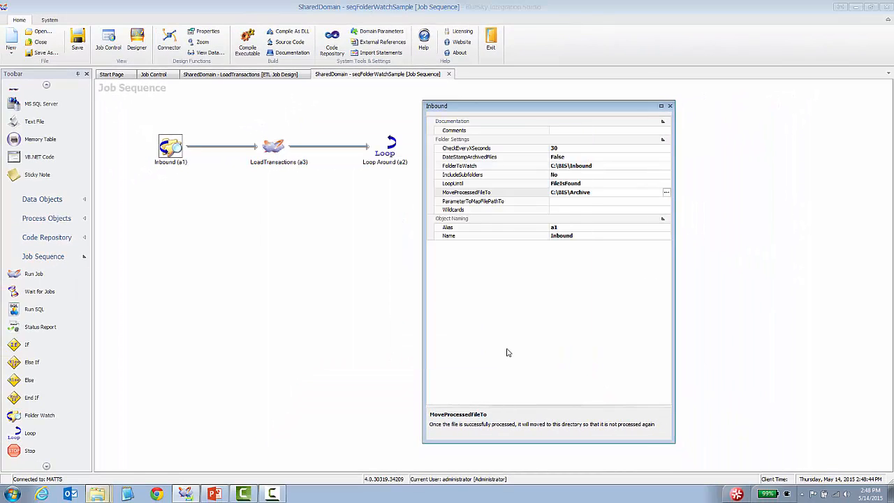
Review the three sequence objects' properties and set the Inbound object's CheckEveryXSeconds to 2
click(529, 148)
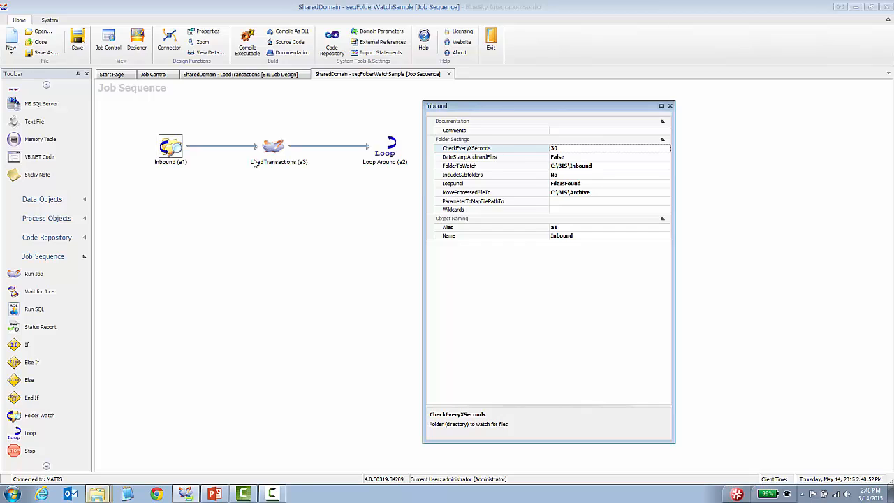
click(169, 149)
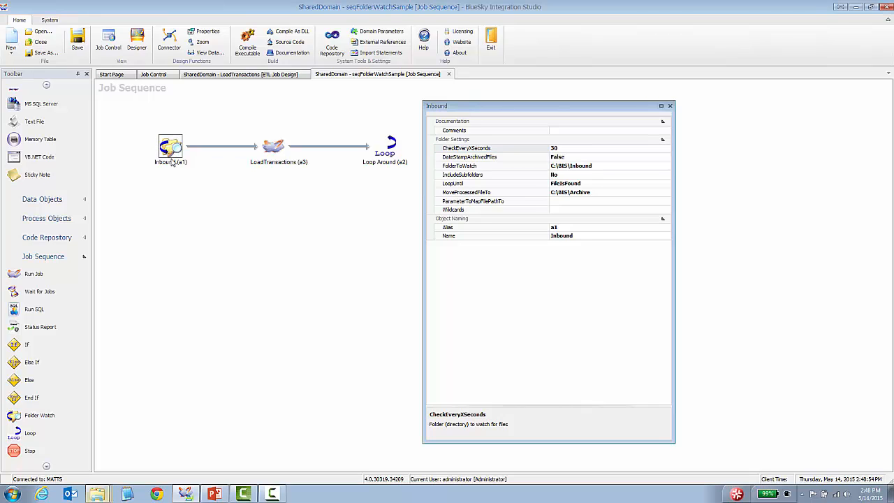
click(277, 147)
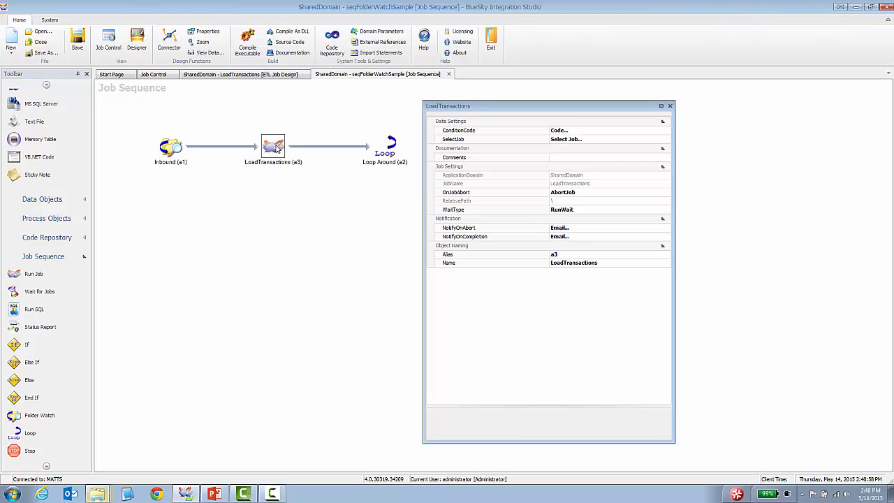
click(393, 151)
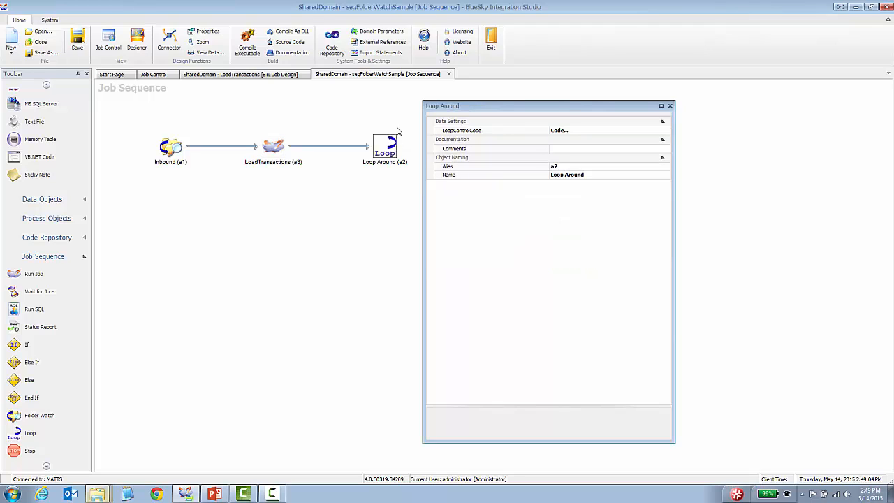
click(166, 153)
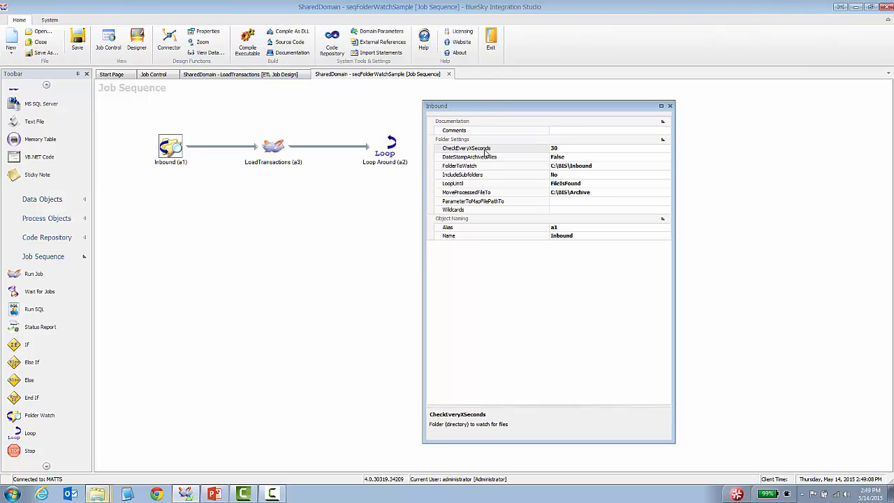
click(500, 149)
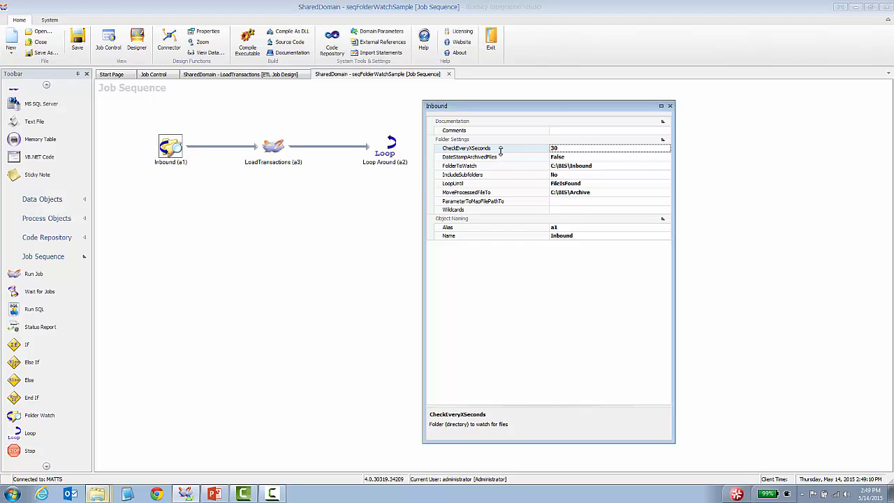
click(501, 157)
click(503, 149)
drag(563, 151, 544, 151)
click(535, 161)
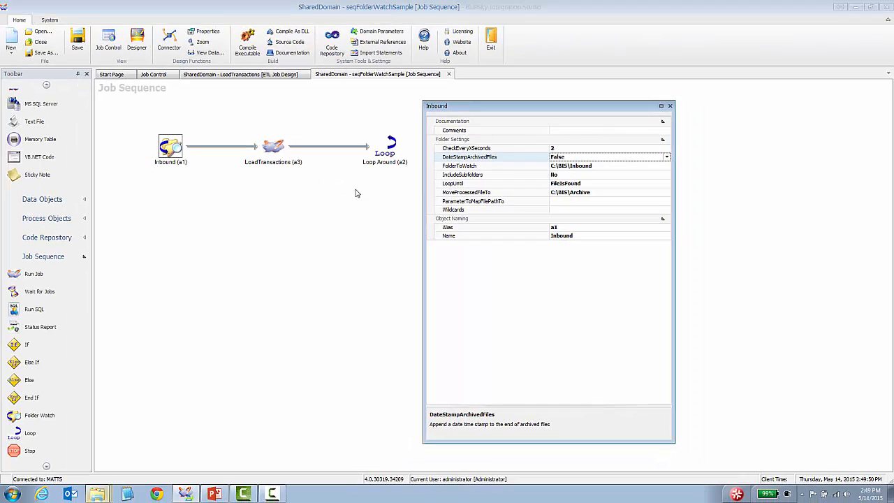
Review the Loop Around and Inbound objects' properties and the sales files waiting in the Inbound folder
click(389, 147)
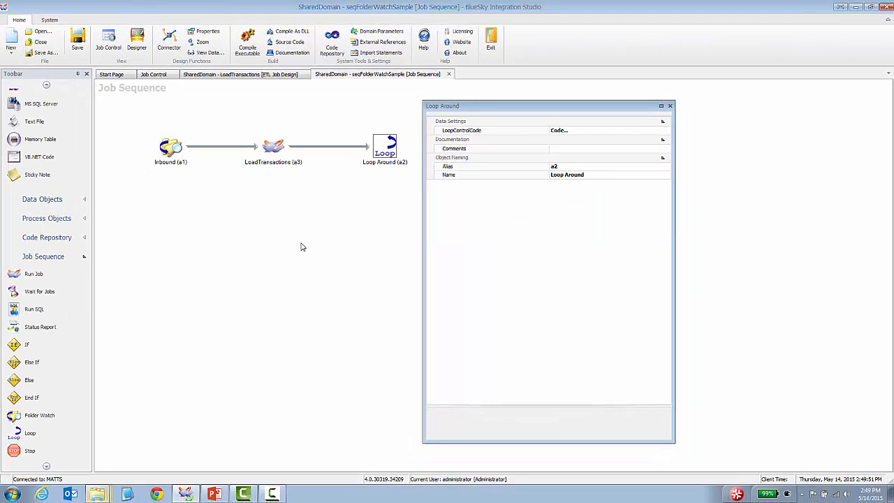
click(169, 148)
mouse_move(99, 492)
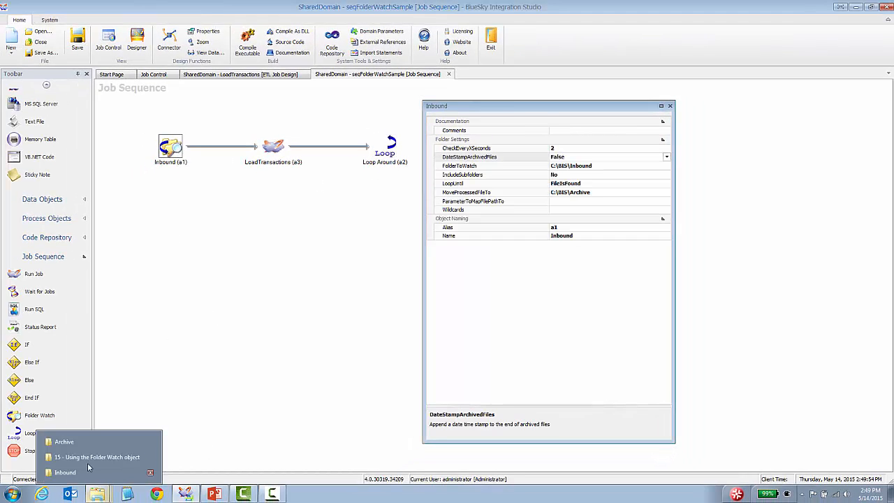
click(77, 471)
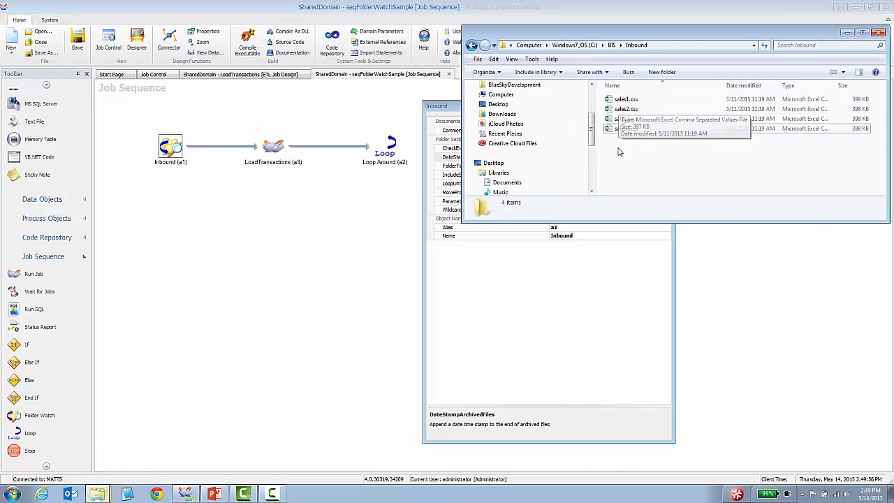
click(347, 223)
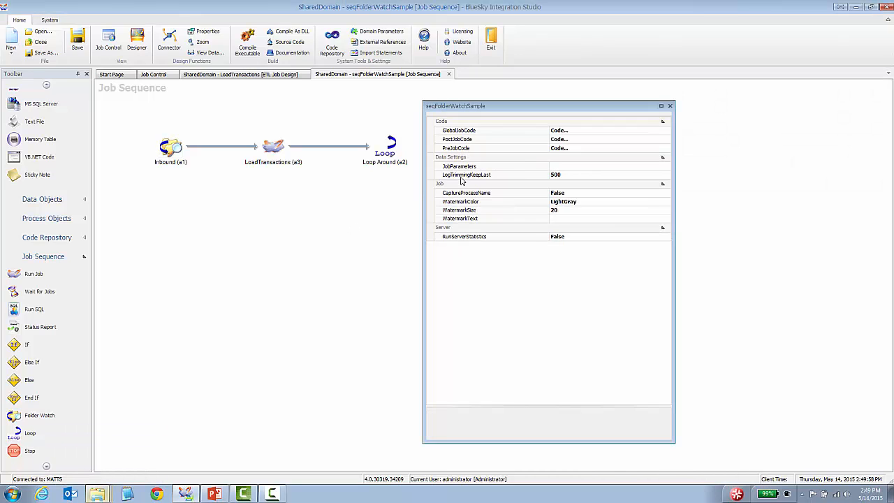
click(388, 149)
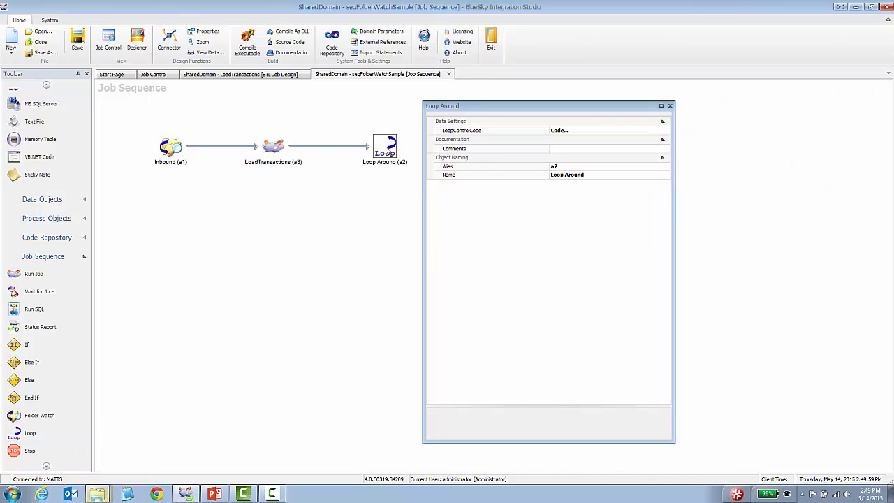
click(175, 149)
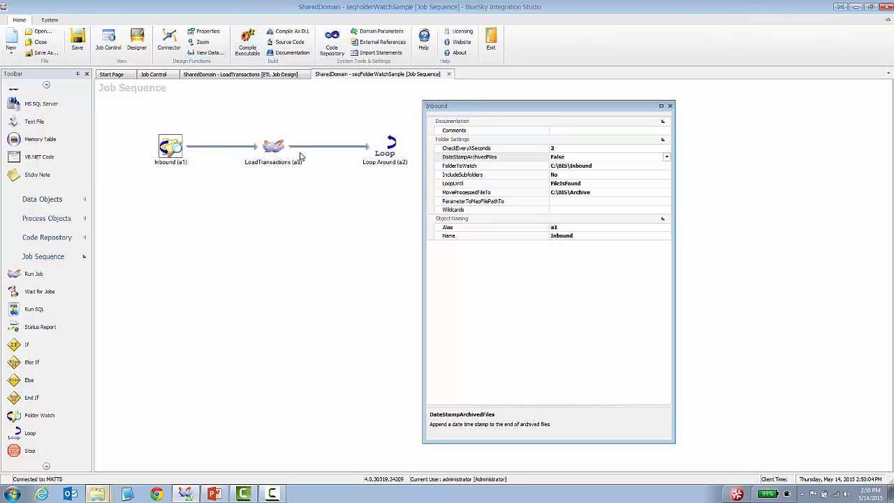
Check the options available for the Inbound object's LoopUntil property
click(489, 185)
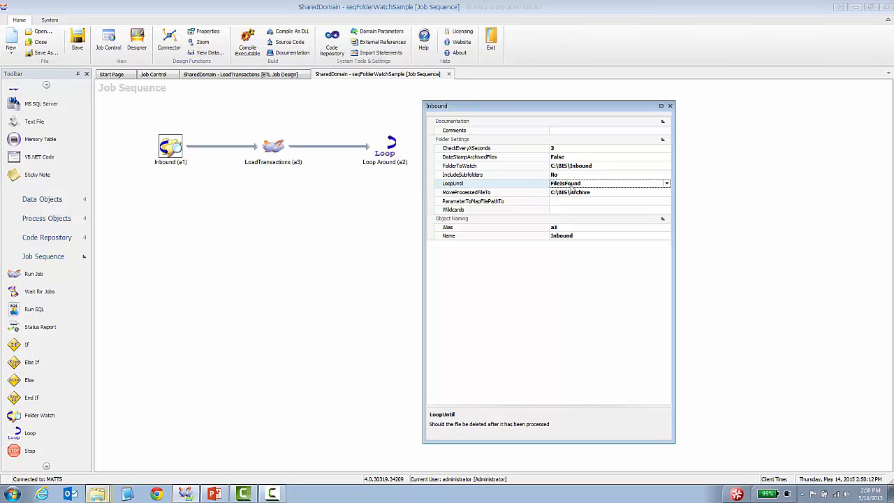
click(668, 183)
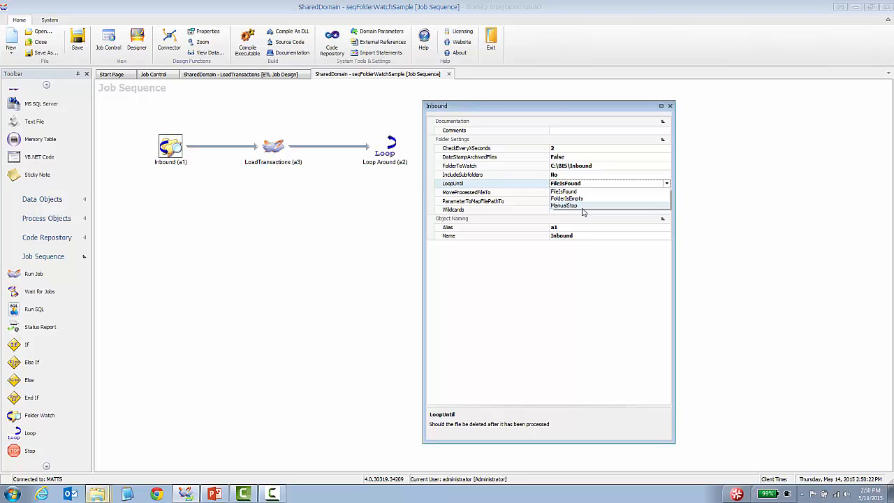
click(534, 183)
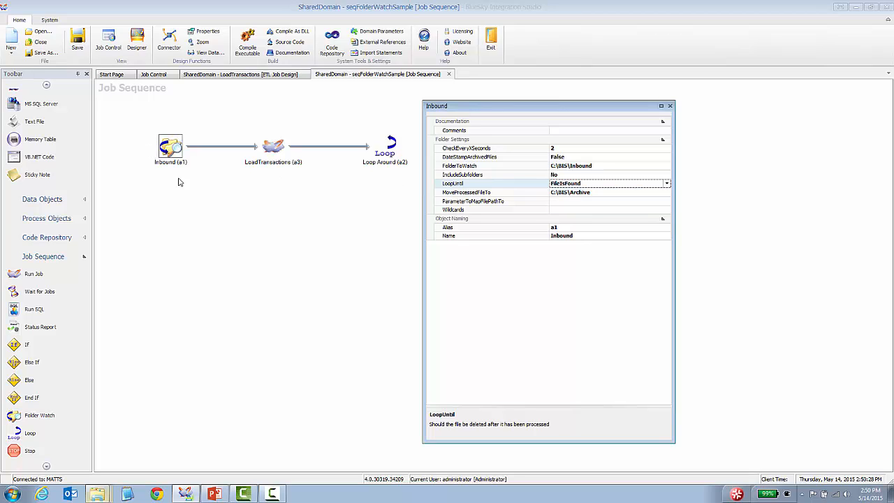
Examine sales1.csv in the Inbound folder and the LoadTransactions object's properties in the sequence
mouse_move(98, 494)
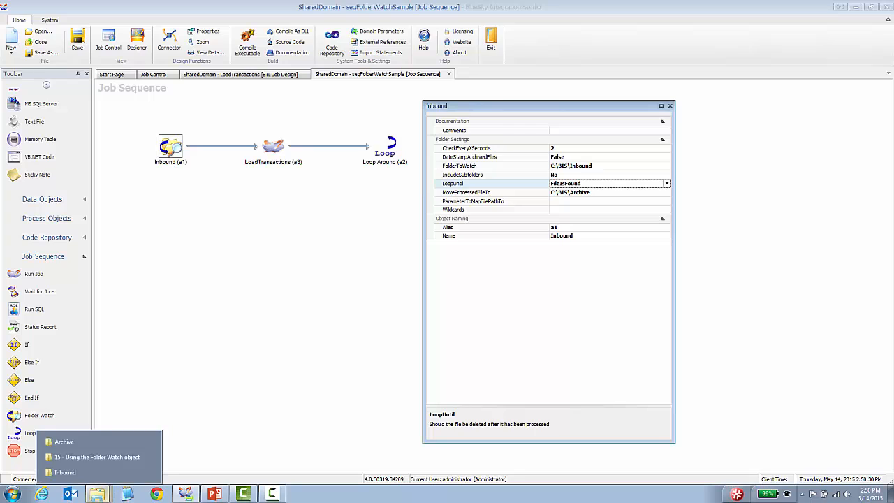
click(77, 472)
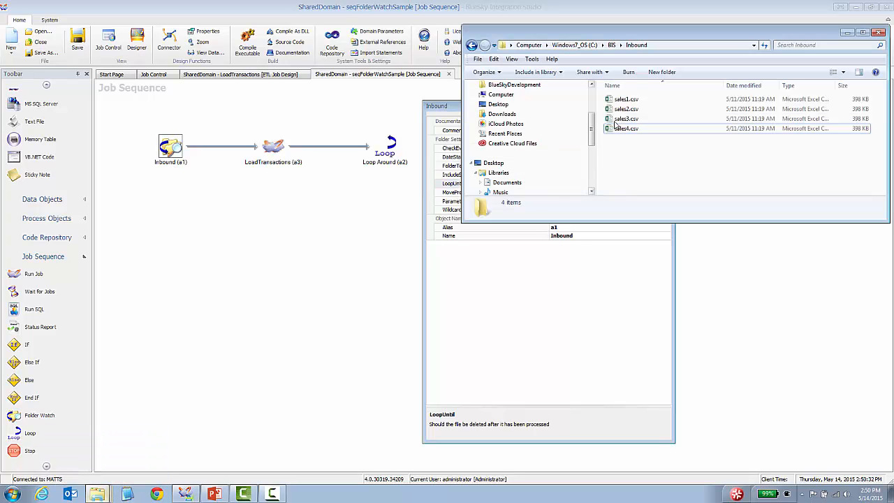
click(625, 101)
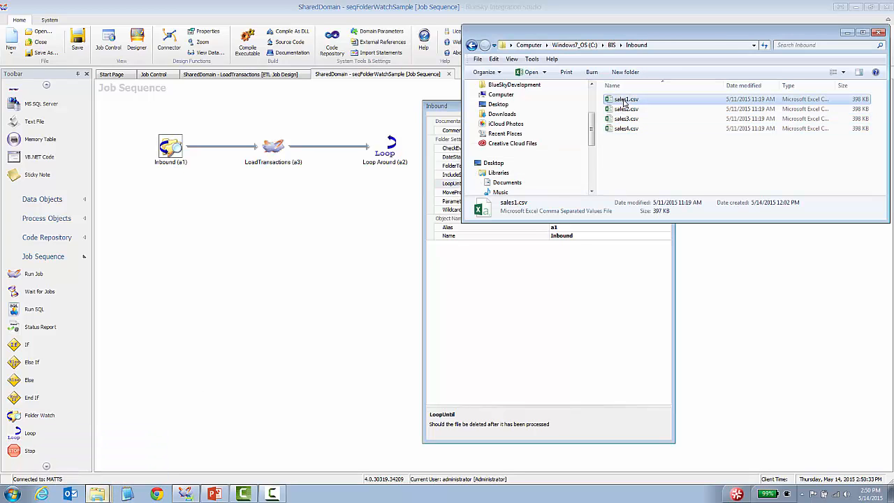
click(274, 149)
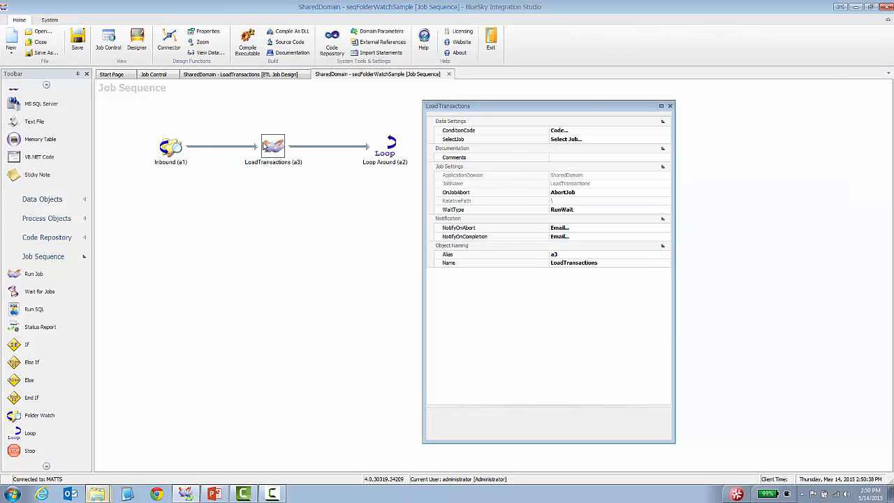
mouse_move(98, 494)
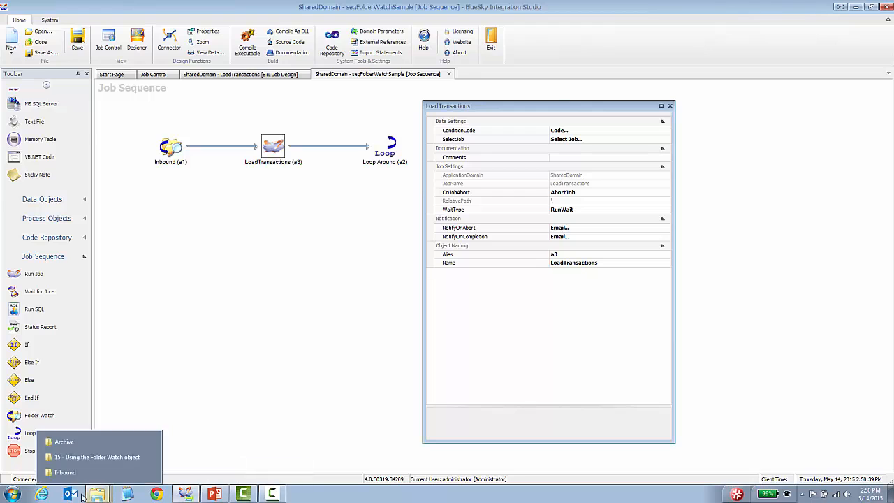
click(89, 473)
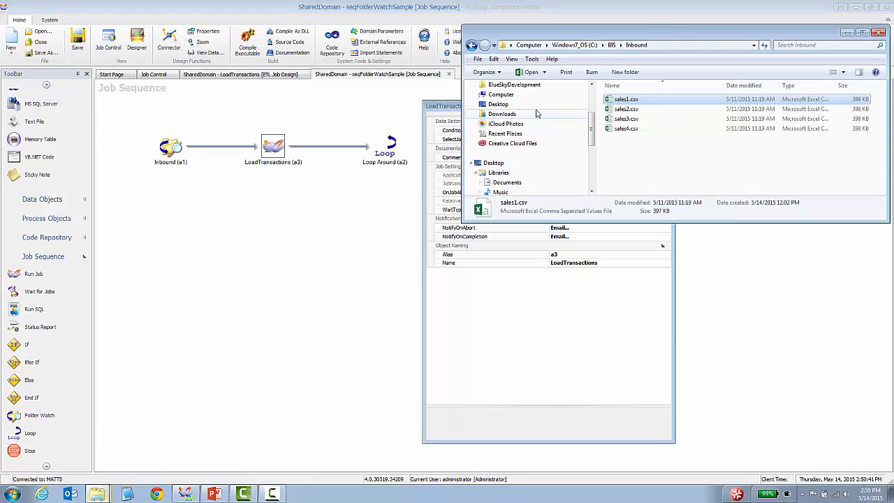
click(351, 239)
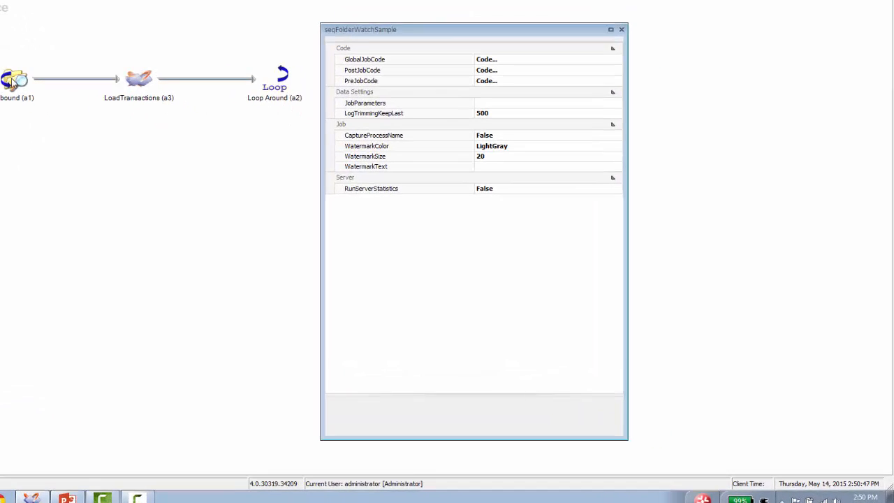
Set the Inbound object's LoopUntil property to FolderIsEmpty
click(169, 143)
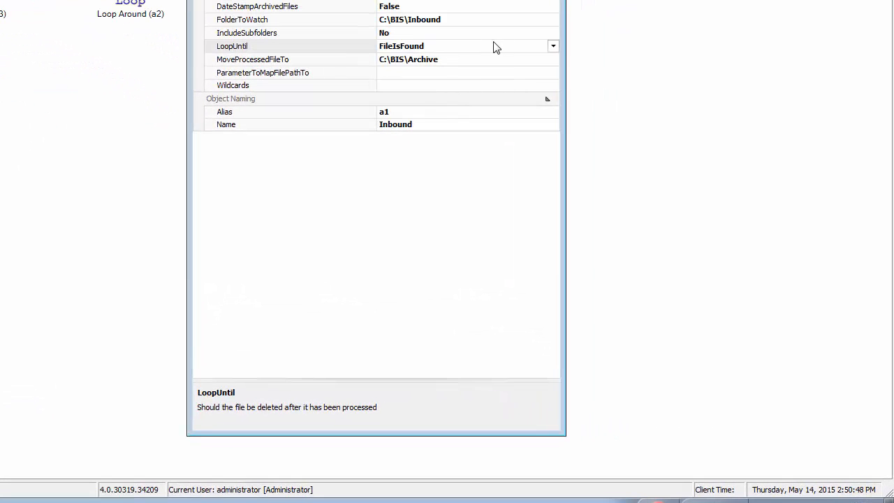
click(553, 47)
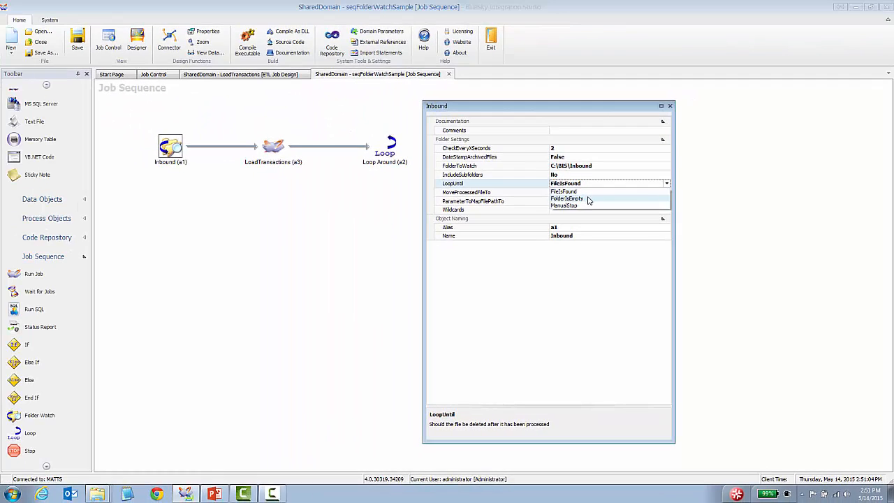
click(435, 72)
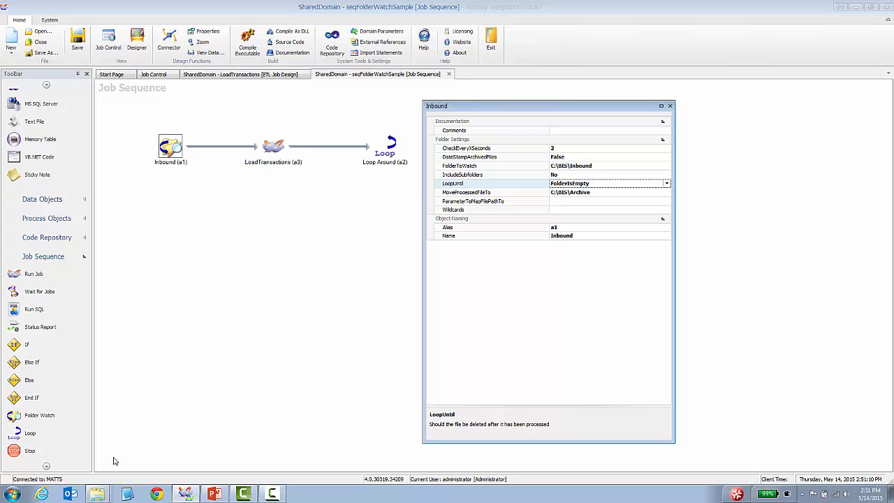
Look through sales2.csv, sales3.csv and sales4.csv in the Inbound folder
click(100, 494)
click(67, 472)
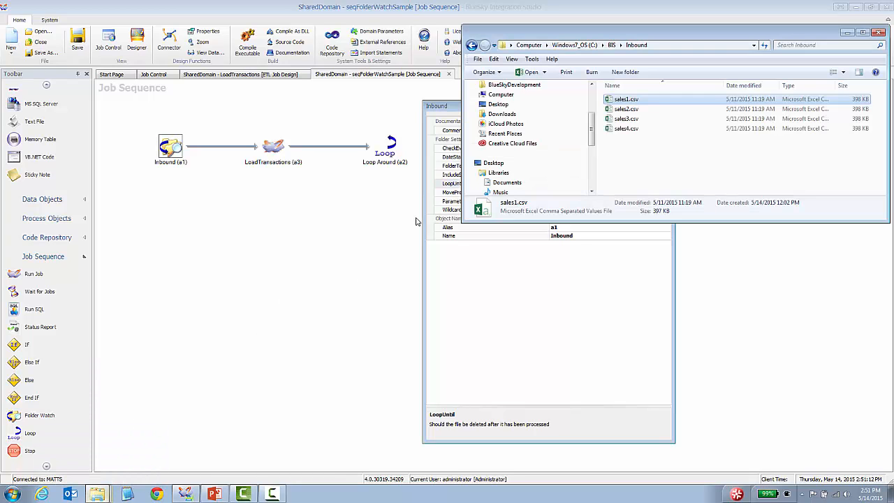
click(639, 111)
click(638, 120)
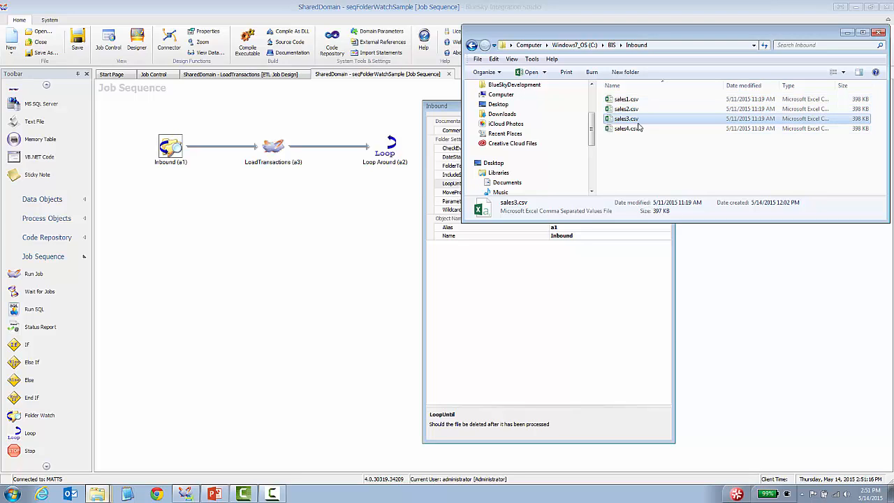
click(638, 129)
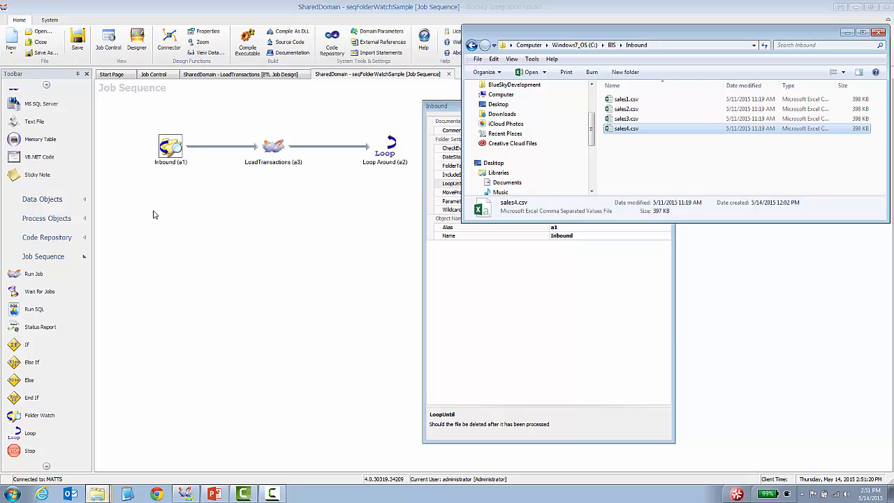
Set the Inbound object's LoopUntil property to ManualStop
click(167, 149)
click(677, 163)
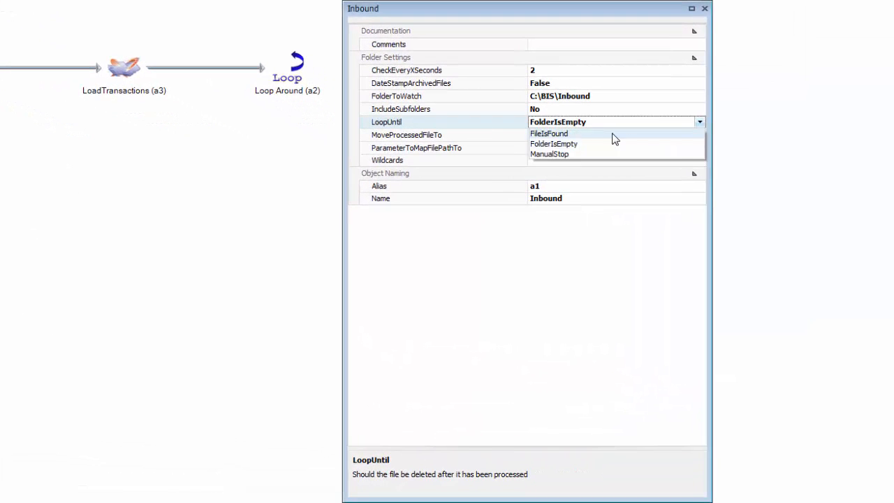
click(573, 155)
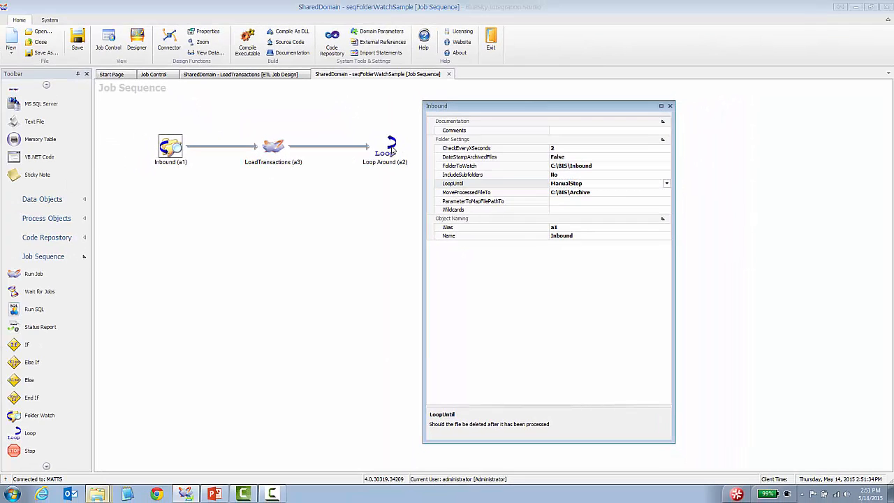
Open the Loop Around object's LoopControlCode and start an If statement on Now.TimeOfDay above Return True
click(385, 153)
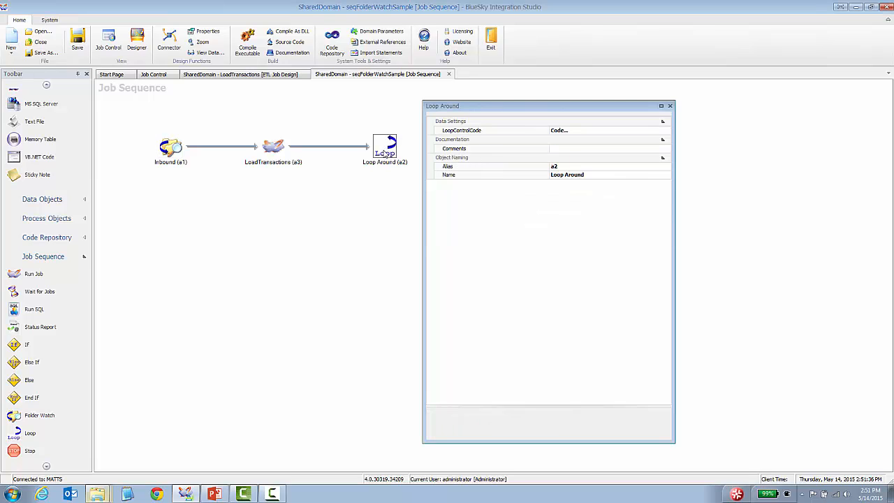
click(599, 131)
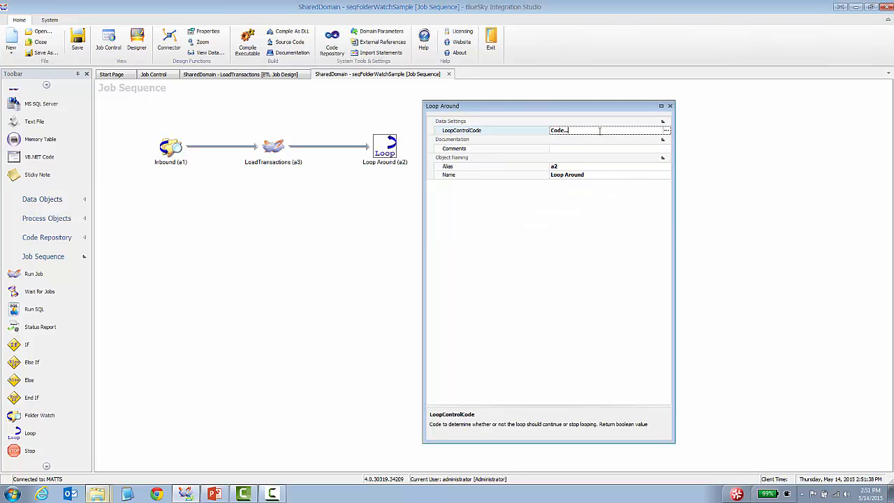
click(666, 130)
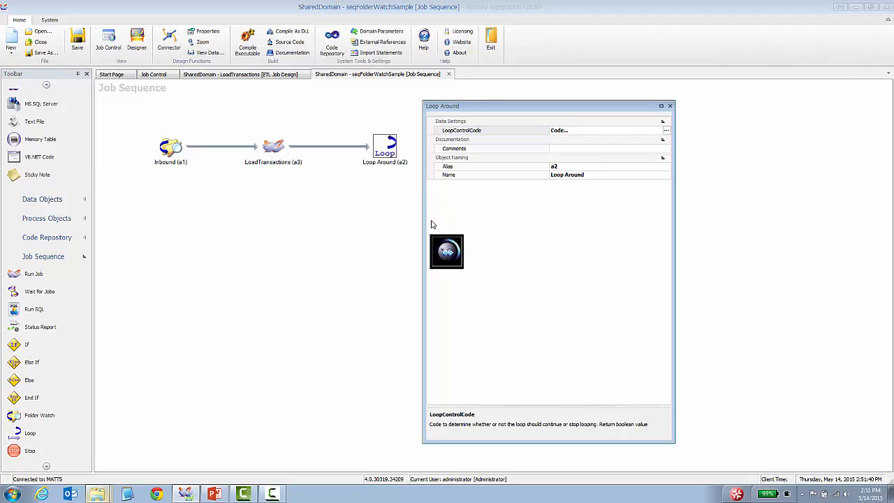
click(167, 96)
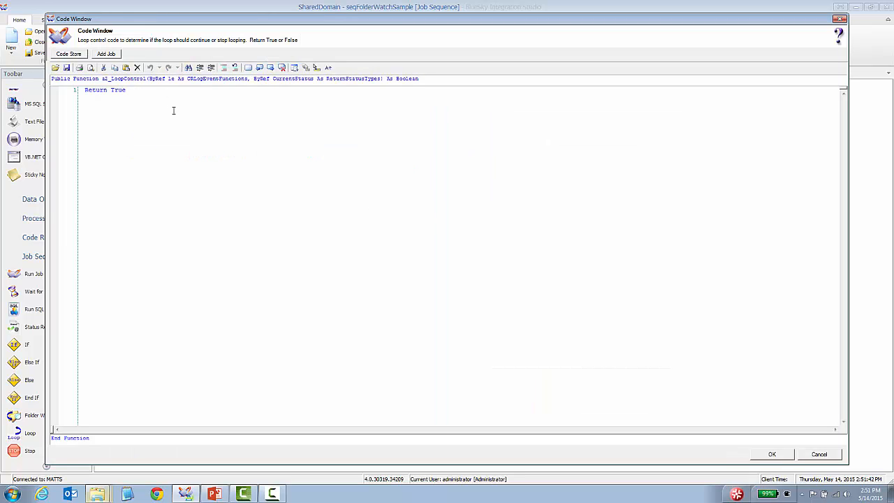
key(Home)
key(Return)
key(Return)
key(Return)
key(Up)
key(Up)
key(Up)
key(Delete)
key(Delete)
key(Return)
key(Return)
key(Return)
key(Up)
text(ow.TimeOfDay)
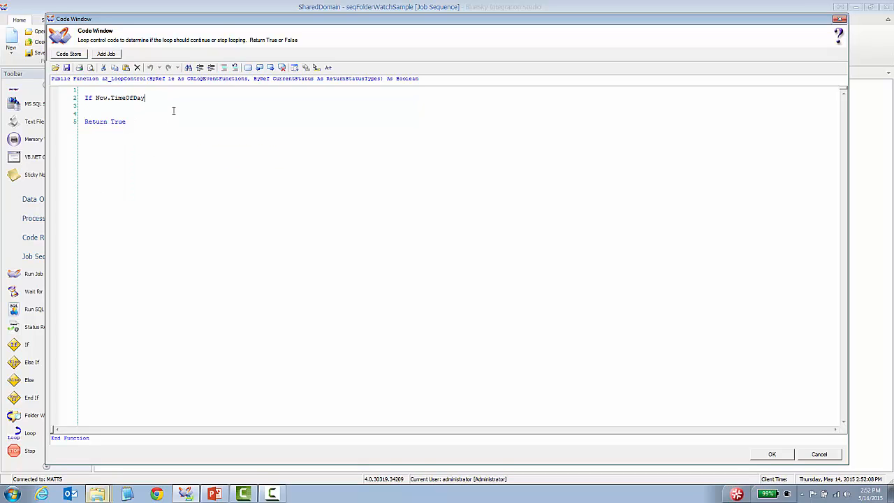
Rewrite the condition in the loop control code as If Now.Hour > 8 Then
text(.Hou)
key(BackSpace)
key(BackSpace)
key(BackSpace)
key(BackSpace)
key(BackSpace)
key(BackSpace)
key(BackSpace)
key(BackSpace)
key(BackSpace)
key(BackSpace)
key(BackSpace)
text(Hour > 8 Then)
key(Return)
key(Return)
Complete the If block with Return False, an Else branch containing Return True, and End If
text(E)
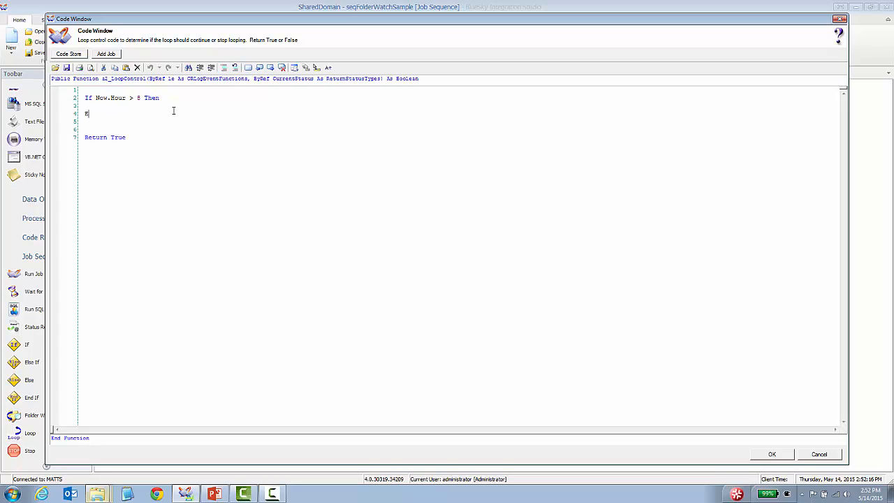
text(nd )
text(Return False)
key(Return)
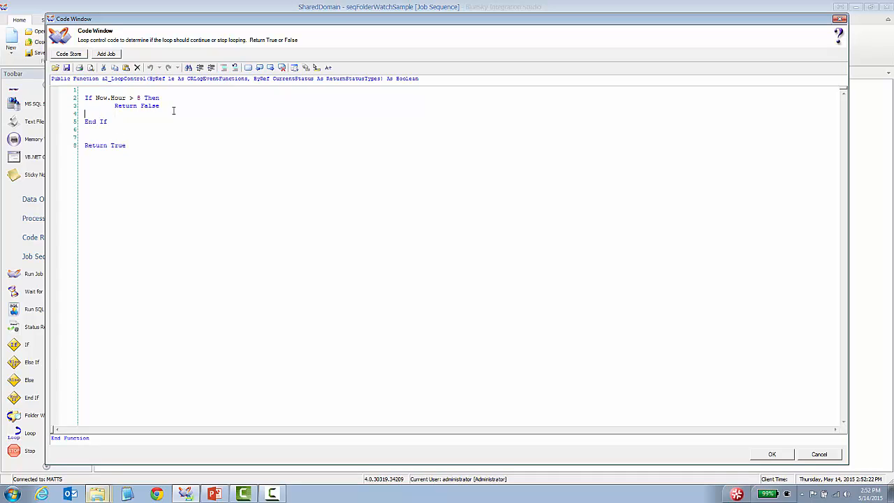
text(Else)
key(Return)
text(Return True)
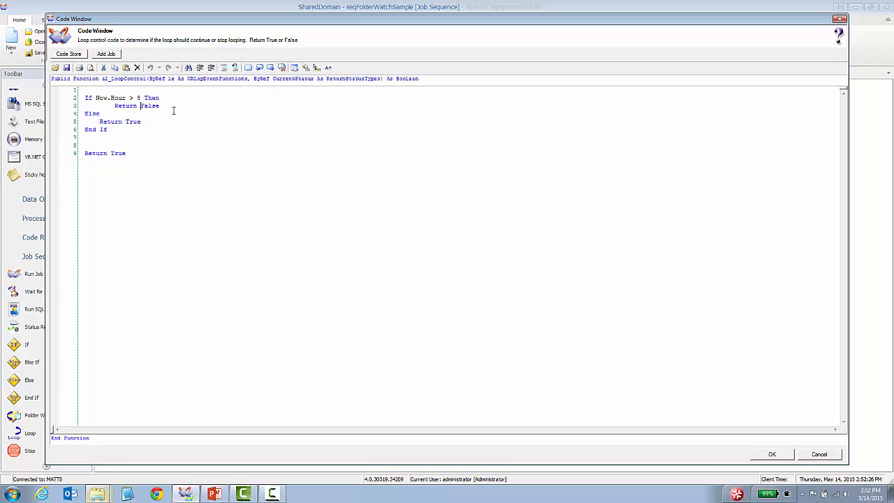
Correct the indentation of Return False and delete the standalone Return True below End If
key(BackSpace)
key(shift+Right)
key(shift+Right)
key(shift+Right)
key(shift+Right)
key(shift+Right)
key(Delete)
key(Delete)
key(Delete)
key(Delete)
key(Delete)
key(Delete)
key(Delete)
key(Delete)
Remove the If, Return False, Else and End If lines, keeping only Return True, and accept the loop control code
key(Up)
key(Up)
key(Up)
key(Up)
key(Up)
key(Up)
key(shift+End)
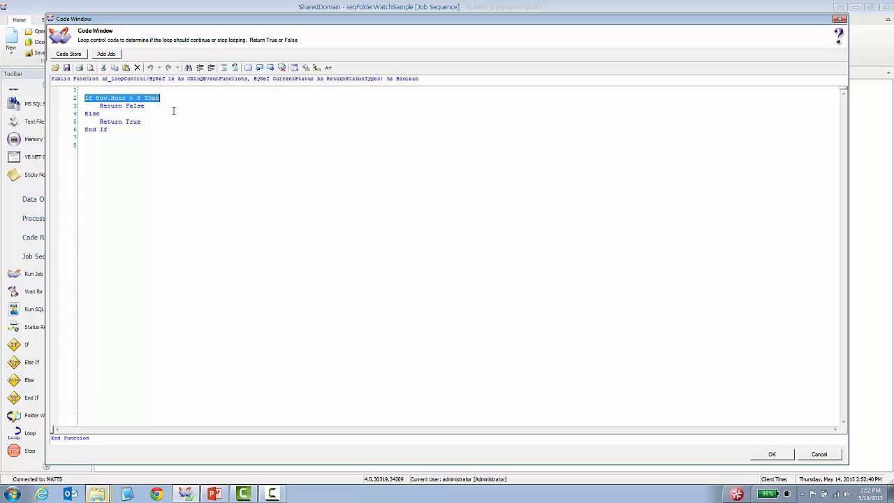
key(shift+Down)
key(shift+Down)
key(shift+Up)
key(shift+Down)
key(Delete)
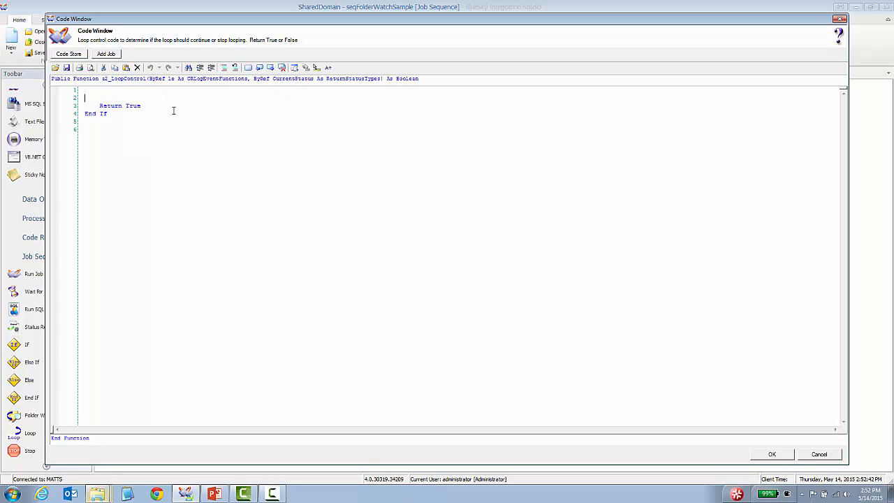
key(Delete)
key(BackSpace)
key(Delete)
key(shift+End)
key(Delete)
click(767, 458)
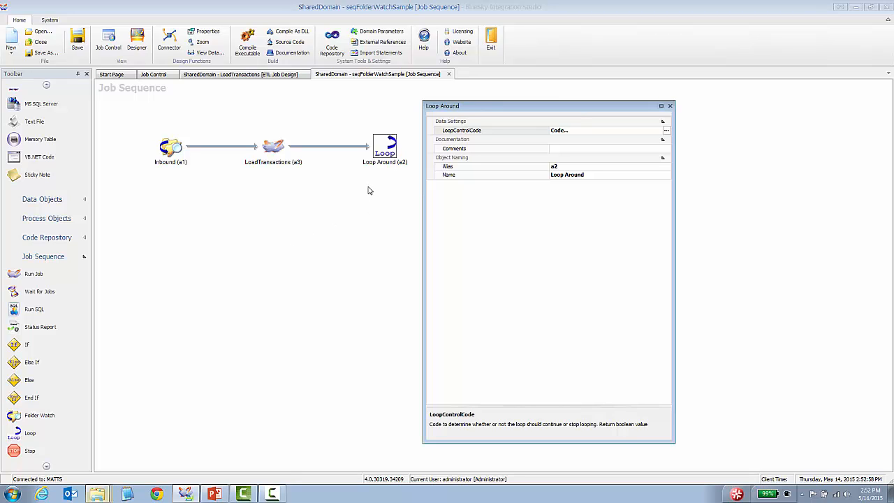
Set the Inbound folder watch's LoopUntil option to FolderIsEmpty
click(273, 153)
click(171, 148)
click(593, 183)
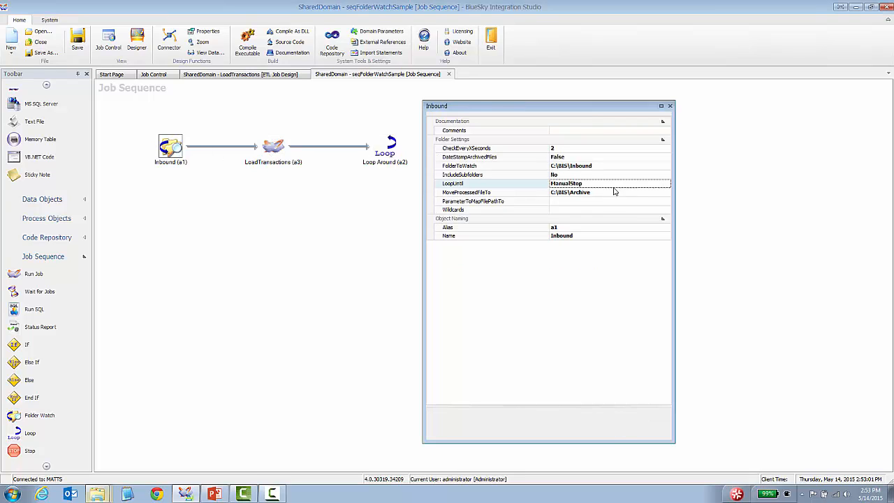
click(667, 183)
click(666, 184)
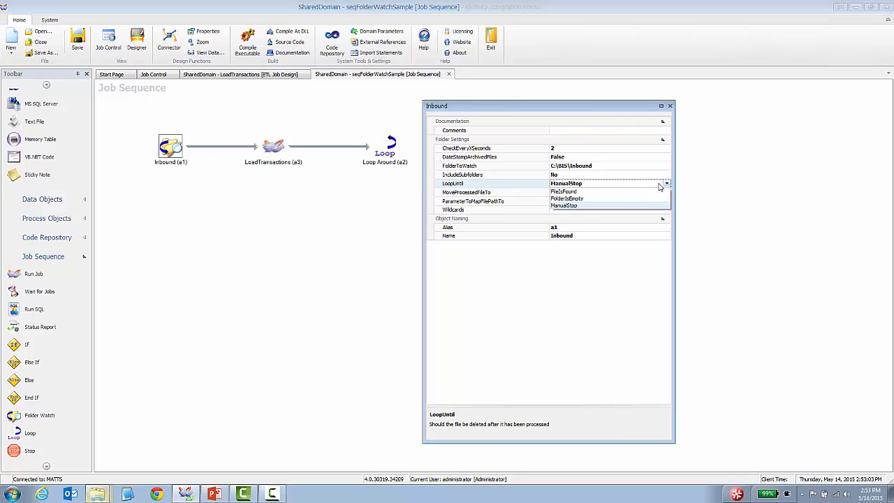
click(602, 202)
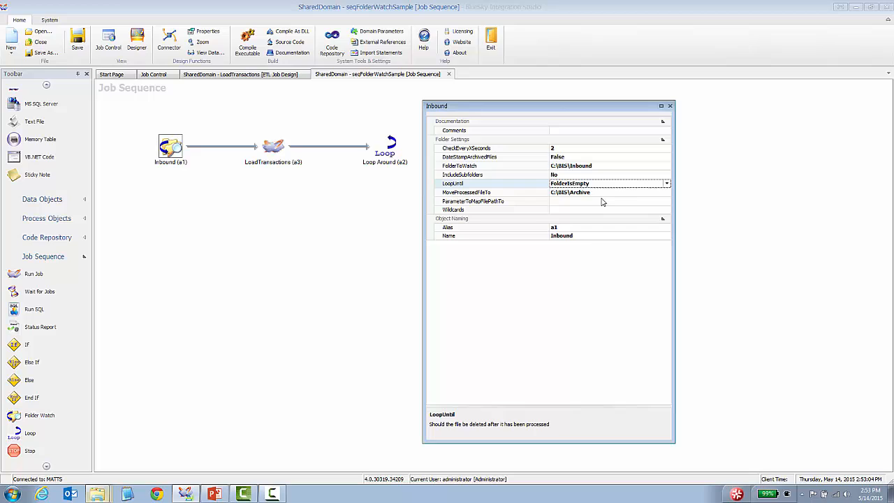
Check the parameter-passing diagram in PowerPoint and map the Inbound folder watch's found file path to the FILENAME parameter
click(522, 204)
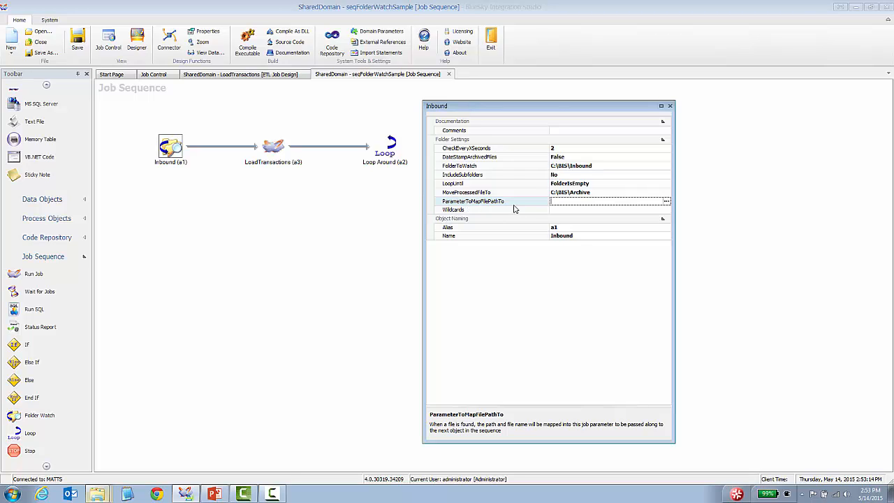
click(221, 493)
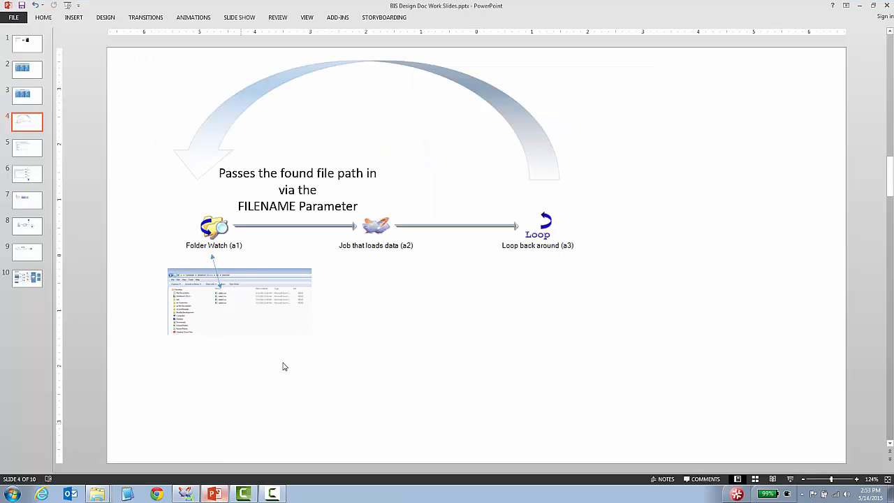
click(228, 227)
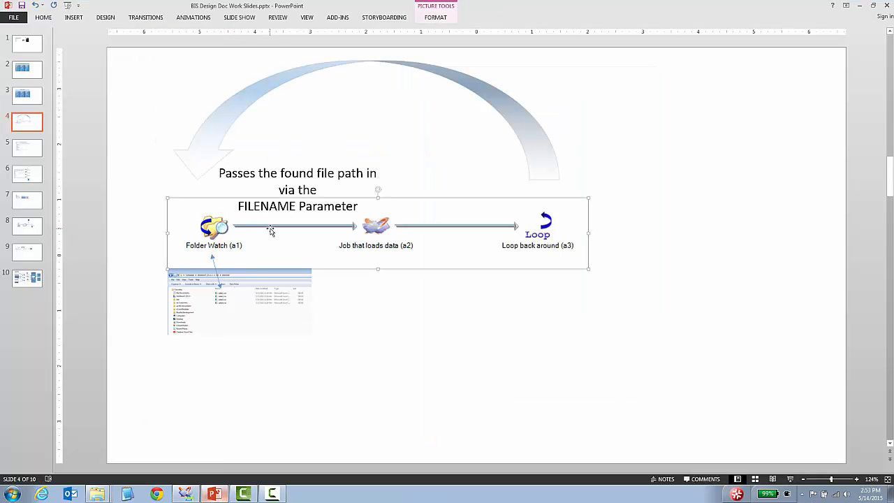
click(364, 317)
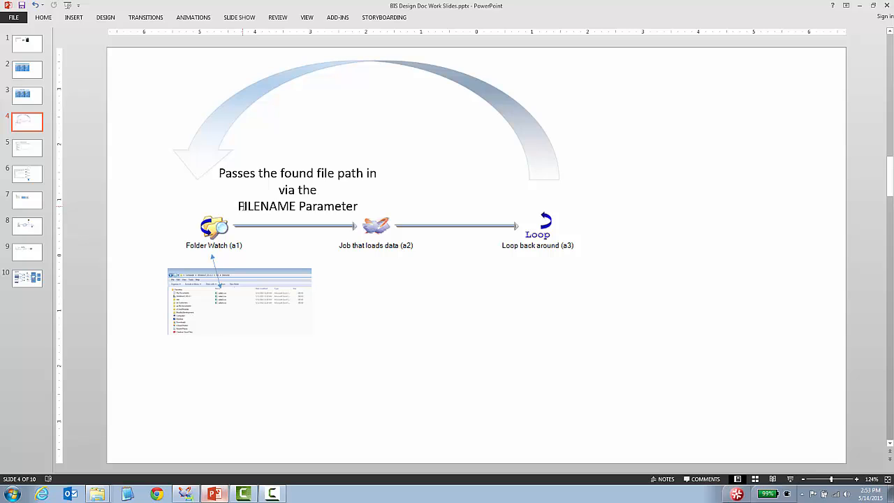
click(185, 494)
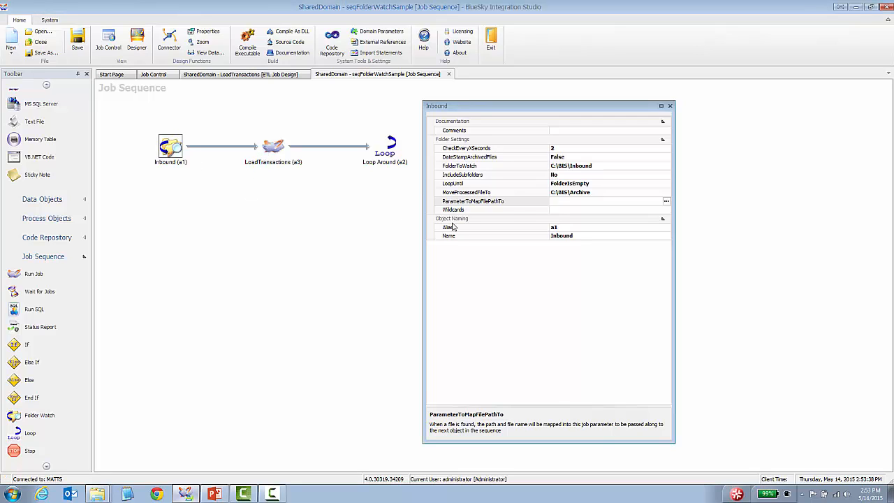
click(666, 201)
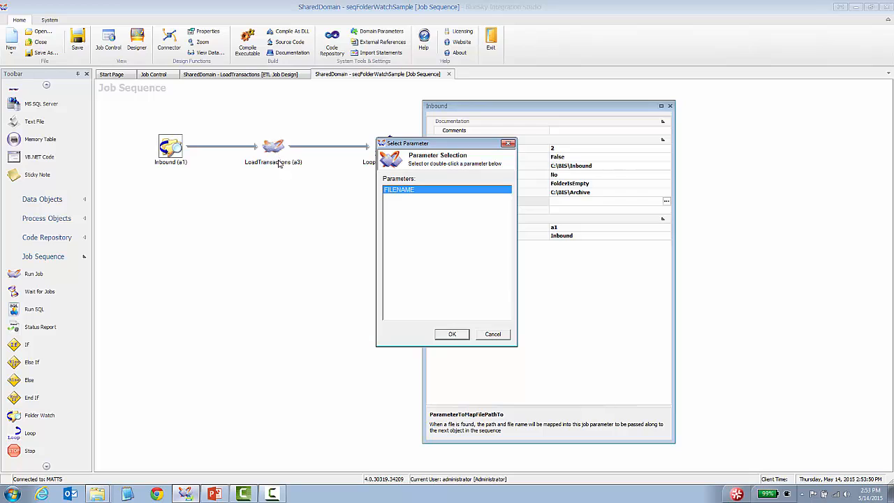
double_click(389, 194)
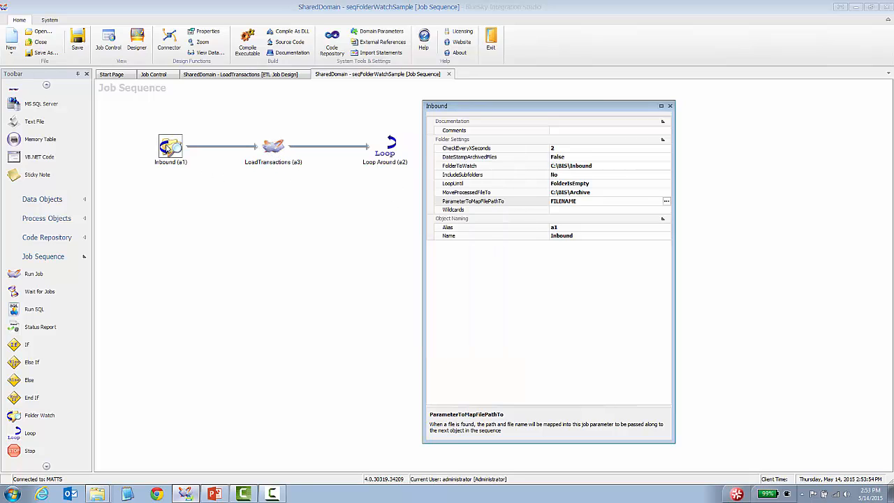
click(270, 153)
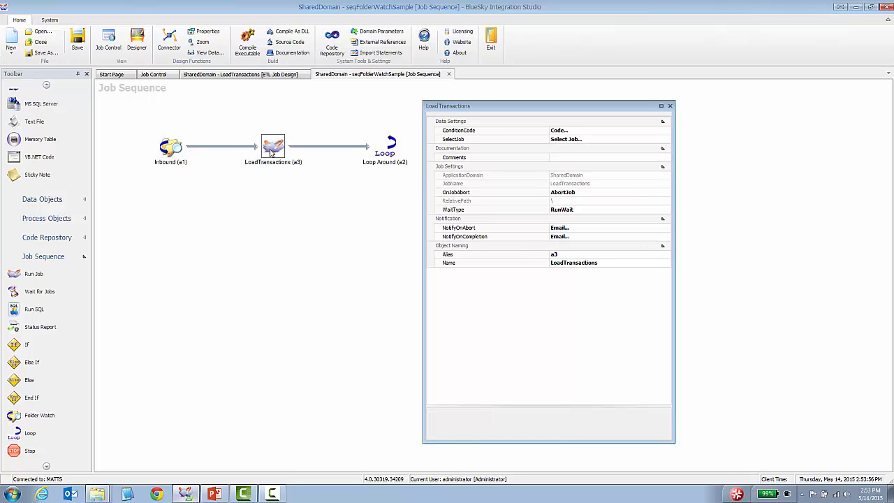
click(178, 148)
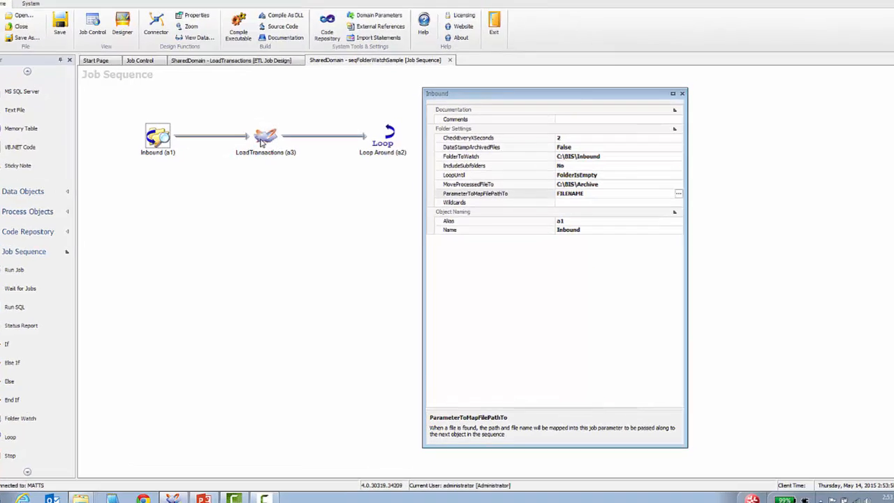
click(270, 152)
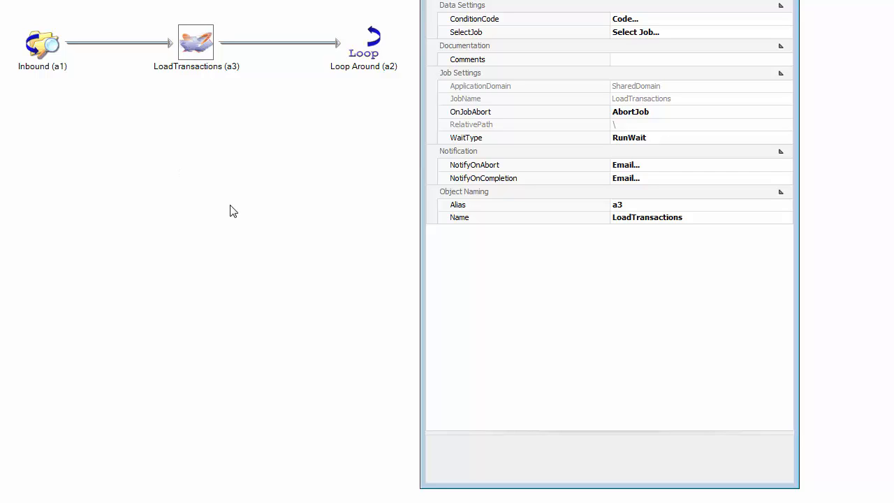
Check the file types in the Inbound folder and set the Inbound folder watch's Wildcards to *.csv
click(46, 47)
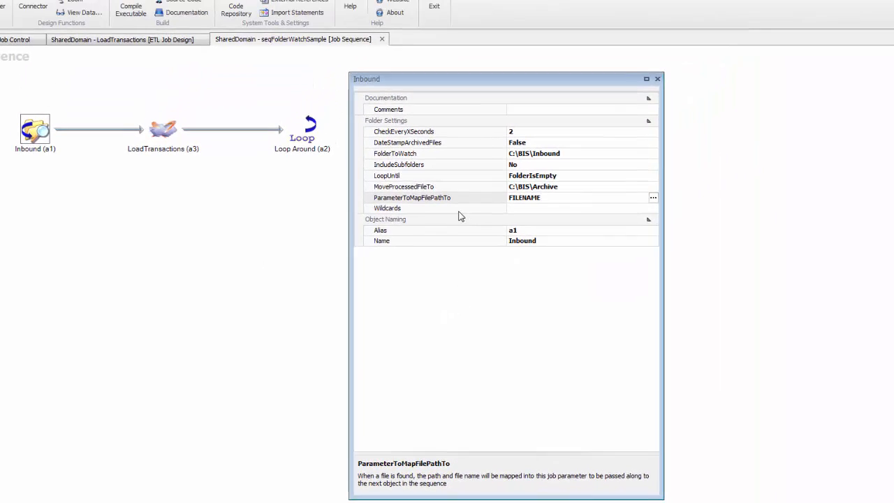
click(489, 167)
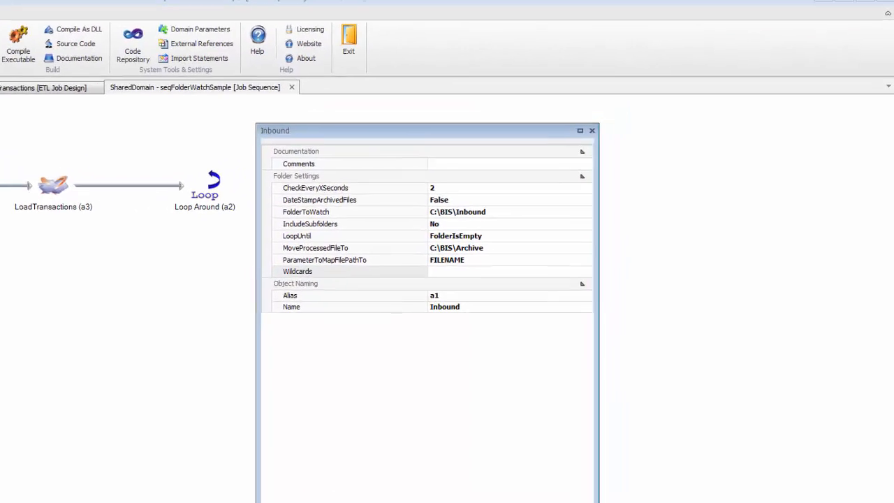
key(alt+Tab)
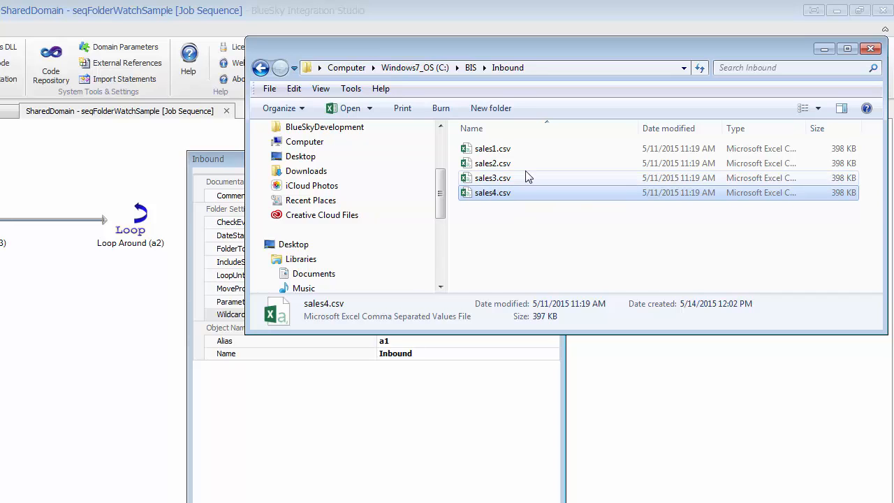
click(429, 471)
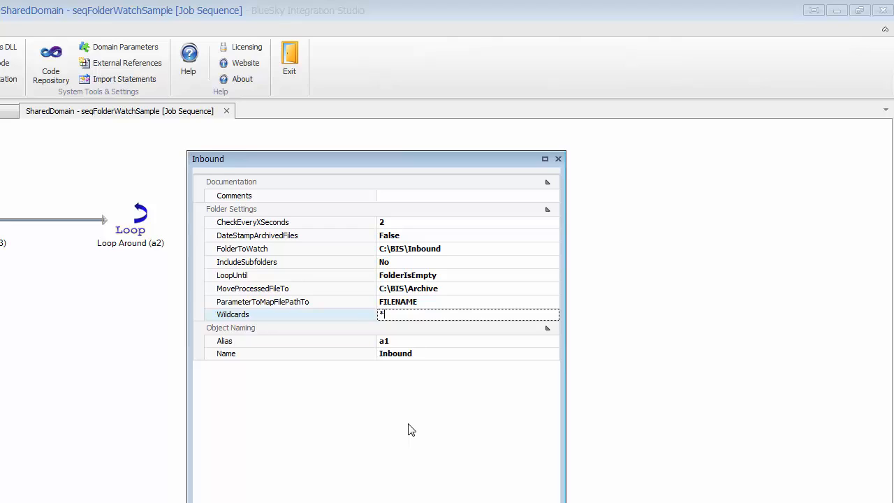
text(.CSV)
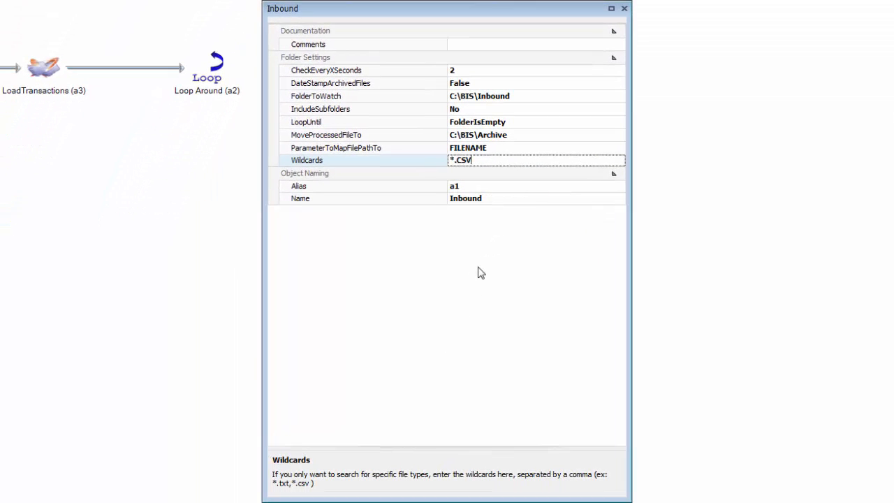
key(BackSpace)
key(BackSpace)
text(cs)
Set DateStampArchivedFiles to True for the Inbound folder watch
click(491, 84)
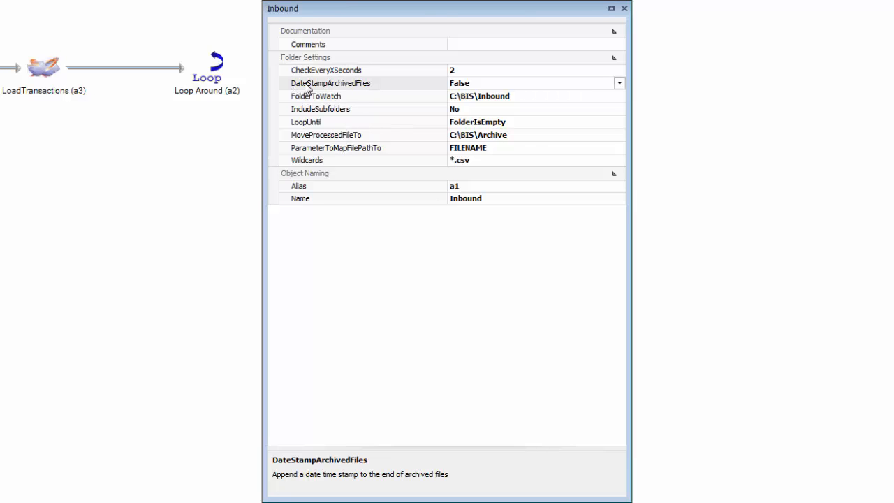
click(386, 87)
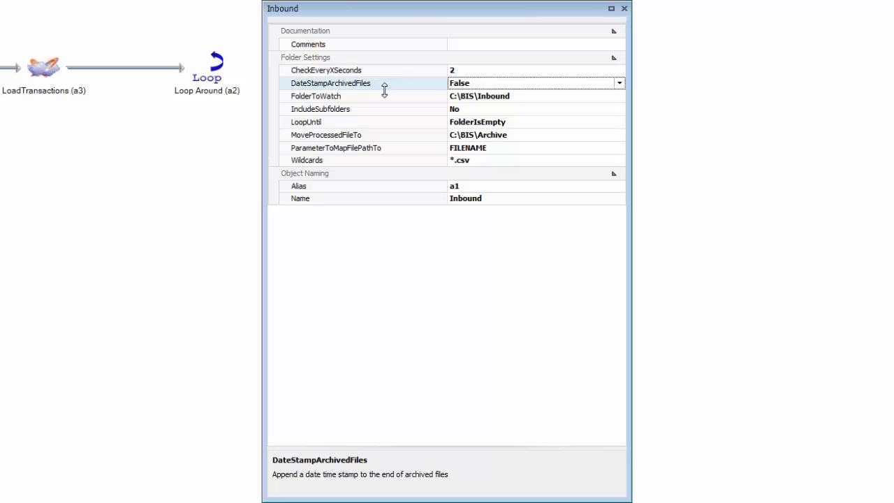
double_click(422, 85)
Review the Inbound folder watch's check interval, watched folder, archive folder, parameter mapping, wildcards and loop condition
click(366, 69)
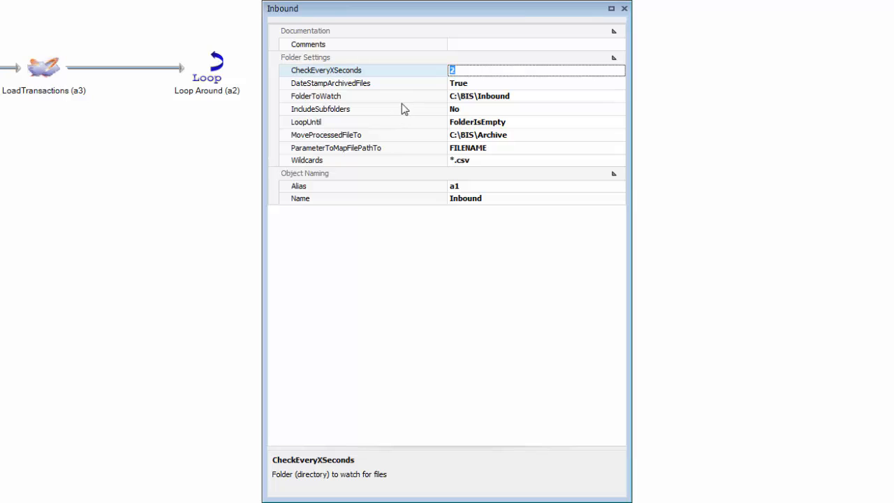
click(368, 96)
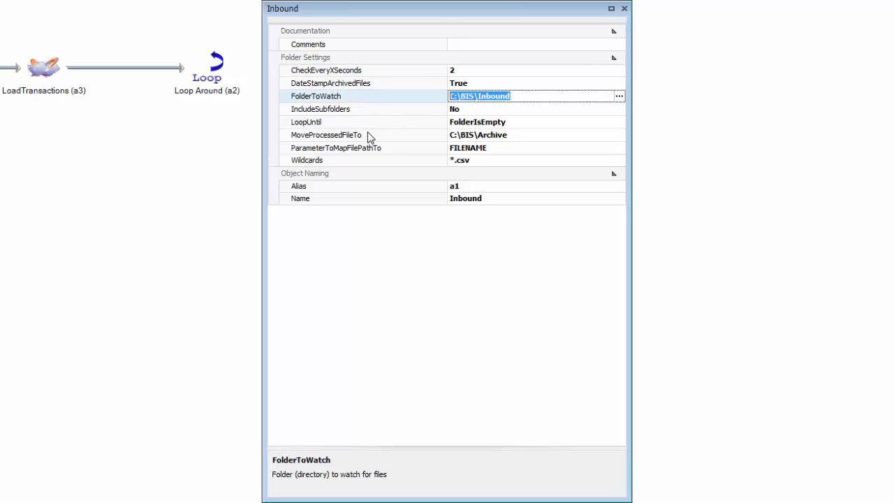
click(373, 136)
click(389, 99)
click(386, 138)
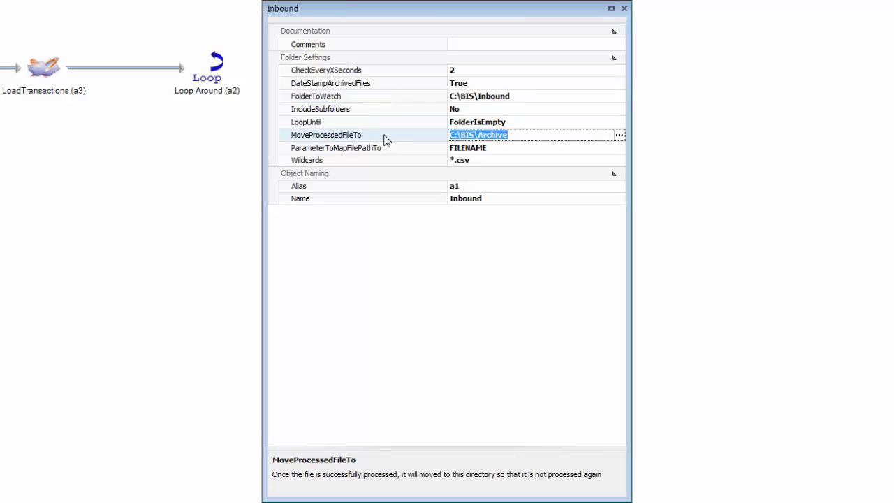
click(390, 149)
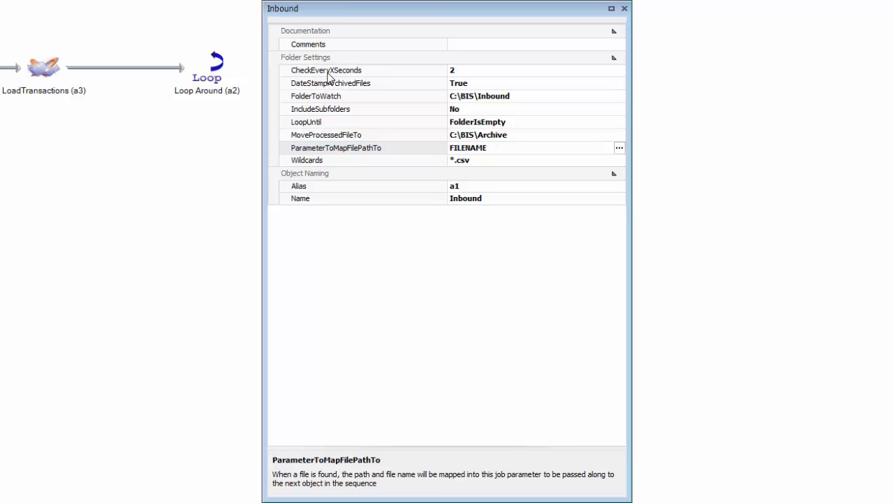
click(342, 162)
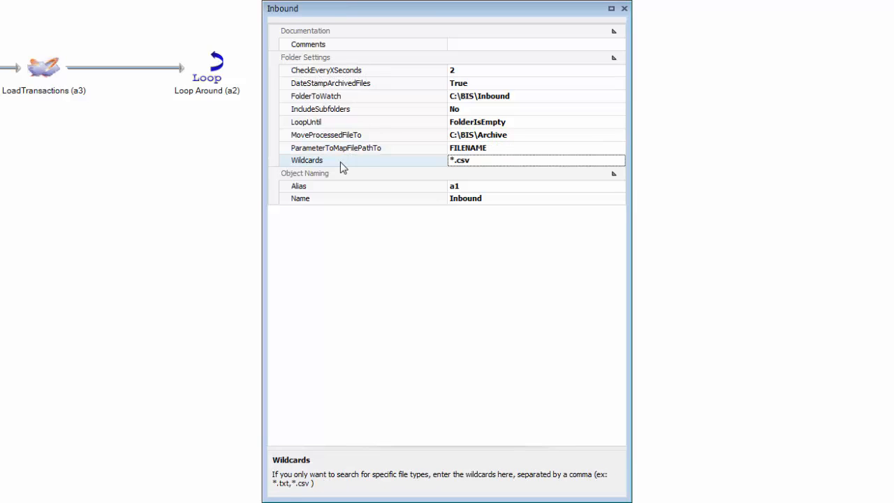
click(358, 123)
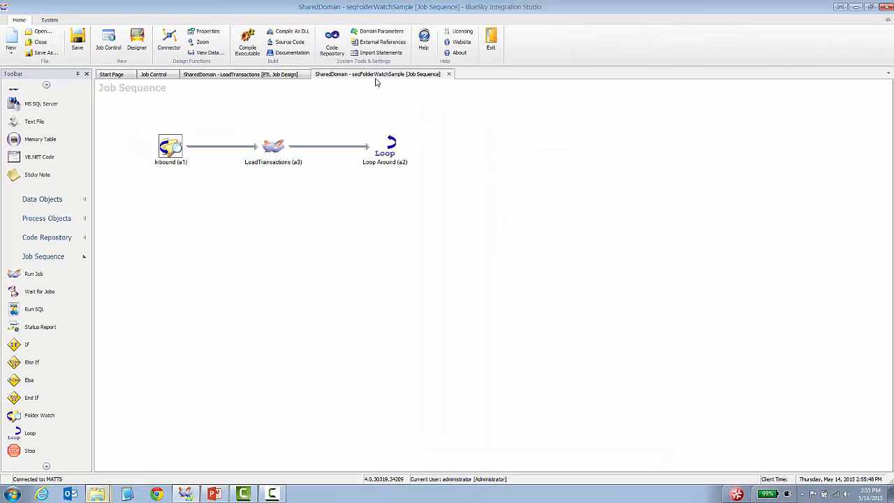
Compile the seqFolderWatchSample job sequence as an executable
click(247, 42)
click(430, 276)
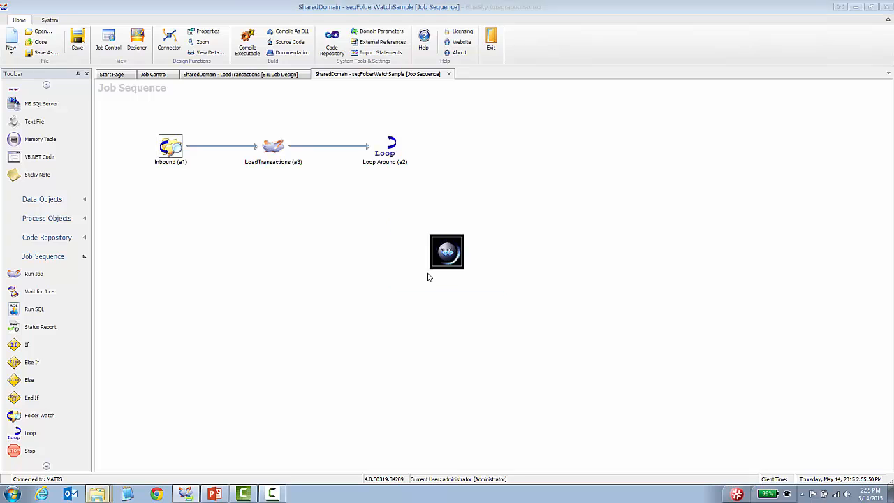
click(471, 283)
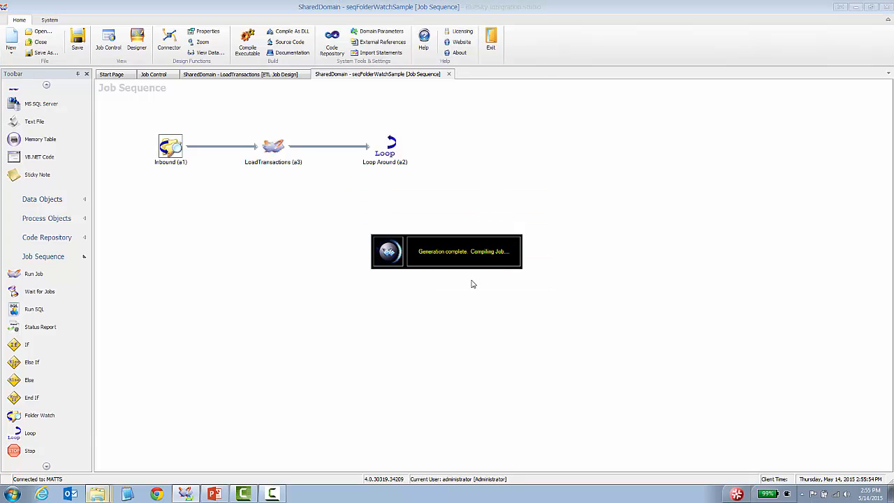
click(511, 278)
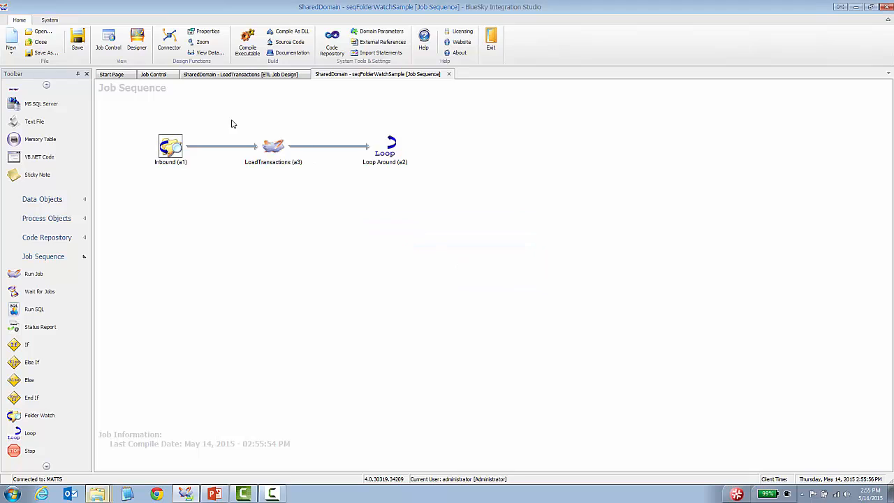
Select seqFolderWatchSample in Job Control and show its available actions
click(158, 76)
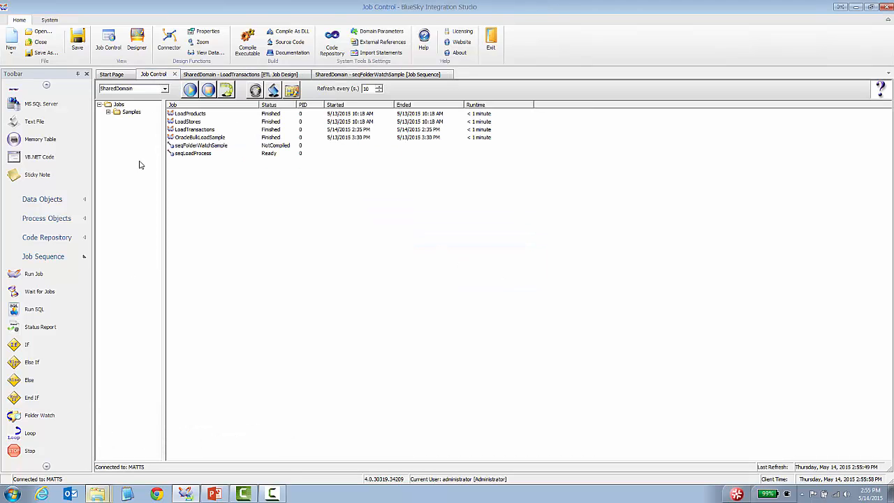
click(189, 146)
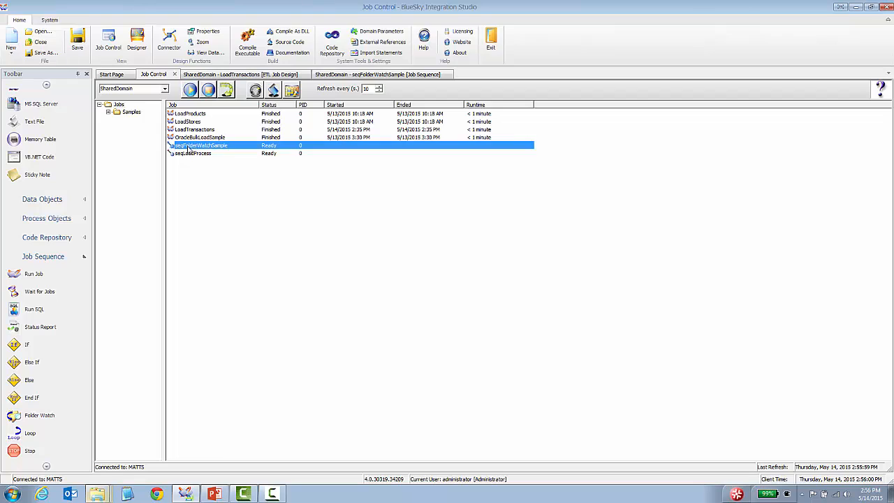
right_click(199, 146)
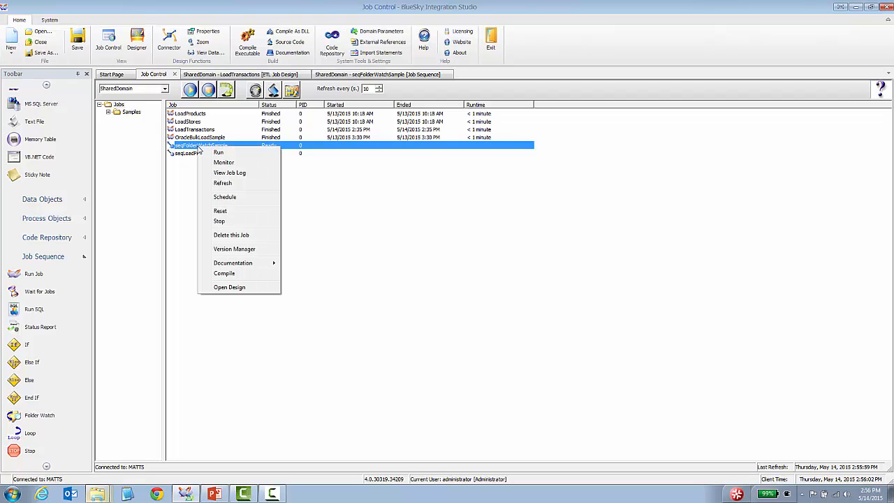
Bring up the Inbound and Archive folder windows in Windows Explorer alongside Job Control
right_click(97, 494)
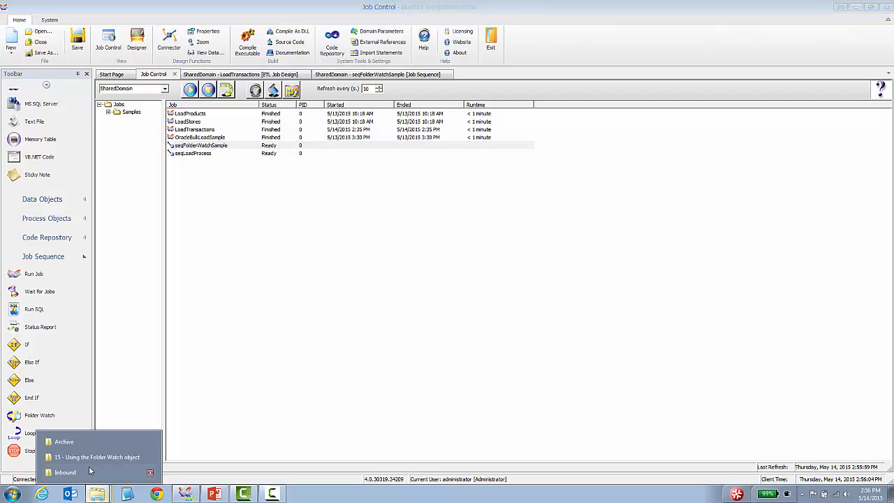
click(90, 472)
right_click(96, 494)
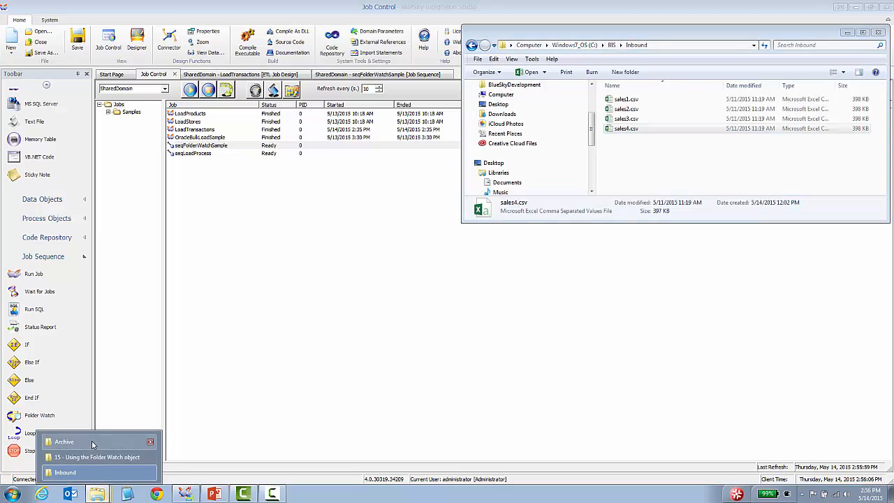
click(92, 443)
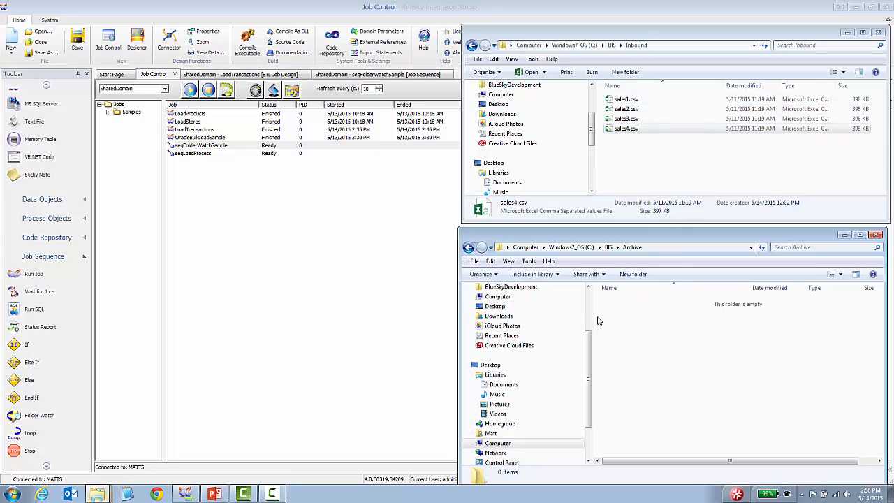
Run the seqFolderWatchSample job sequence, accepting its FILENAME parameter as C:\BIS\Inbound\sales4.csv
right_click(199, 146)
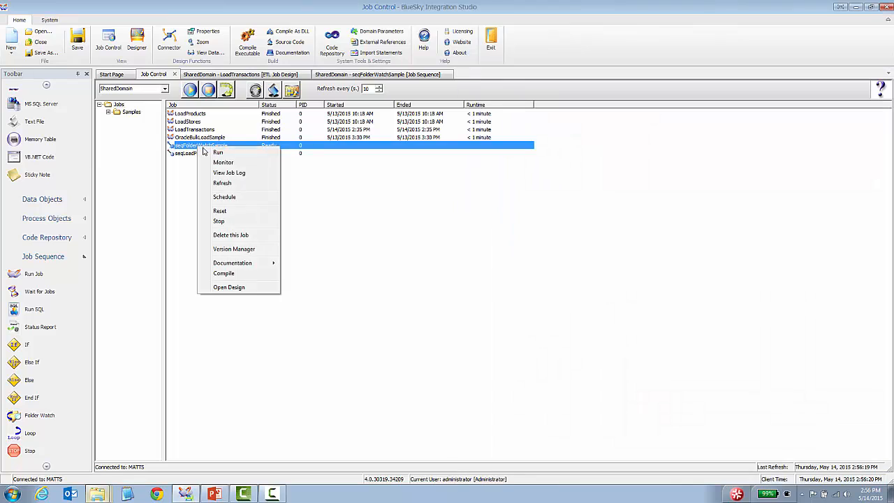
click(210, 154)
click(475, 279)
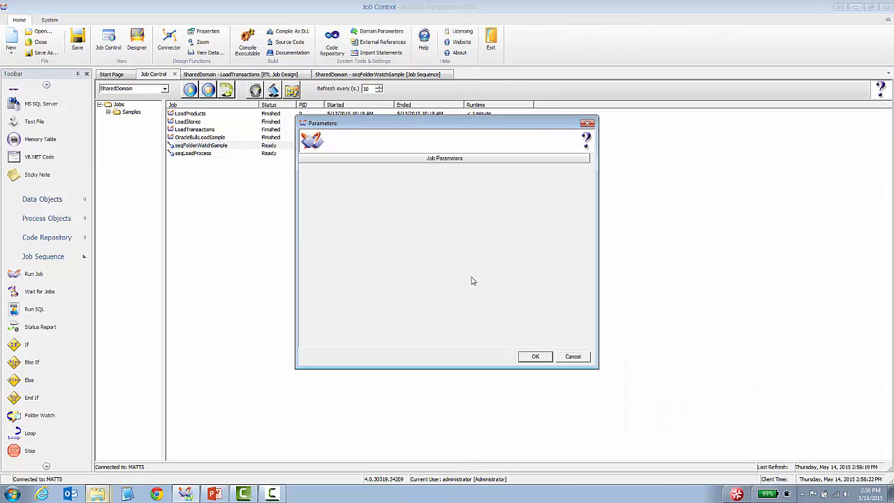
click(536, 357)
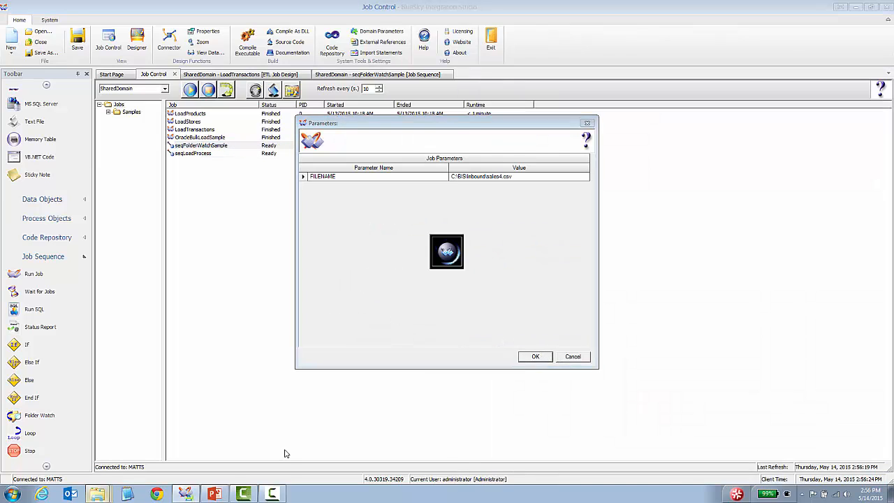
Show the Inbound and Archive folders in Windows Explorer to watch the CSV files being processed and archived
mouse_move(99, 496)
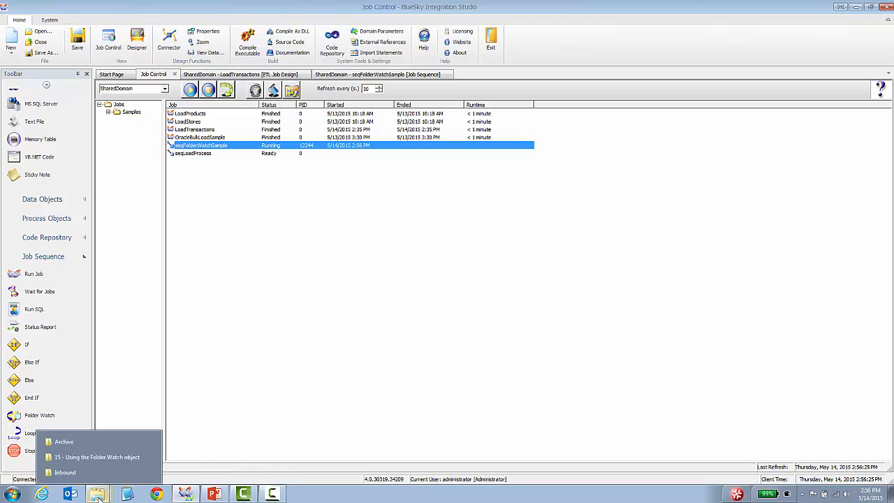
click(65, 473)
click(63, 442)
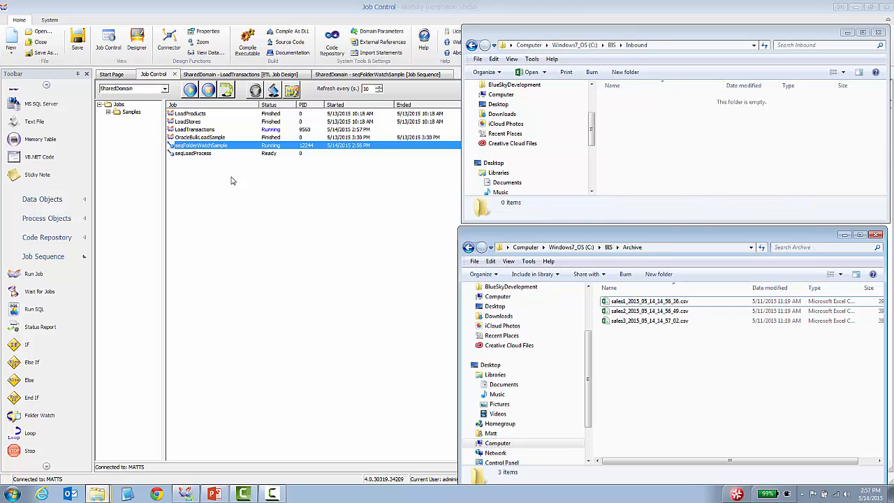
Return to Job Control in BlueSky Integration Studio and check the run status of seqFolderWatchSample
click(200, 153)
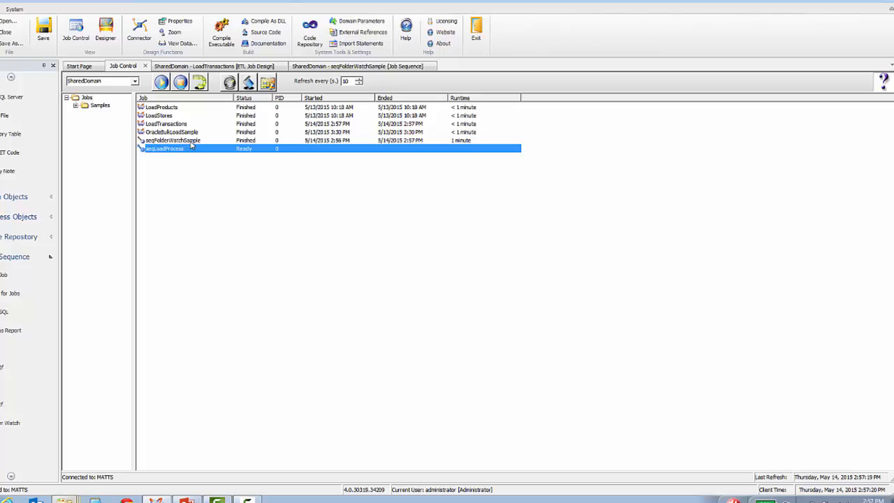
click(191, 142)
click(187, 148)
Open the Inbound folder watch's properties in the seqFolderWatchSample design and review its LoopUntil setting
click(340, 67)
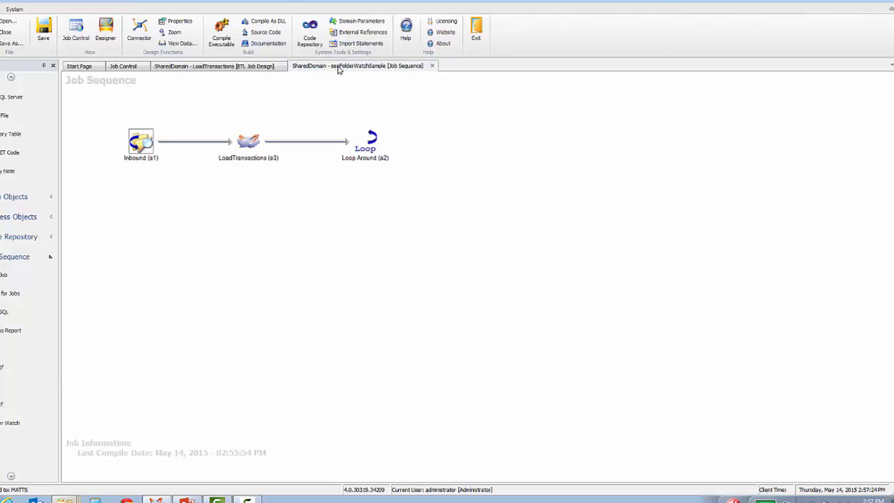
right_click(146, 142)
click(161, 160)
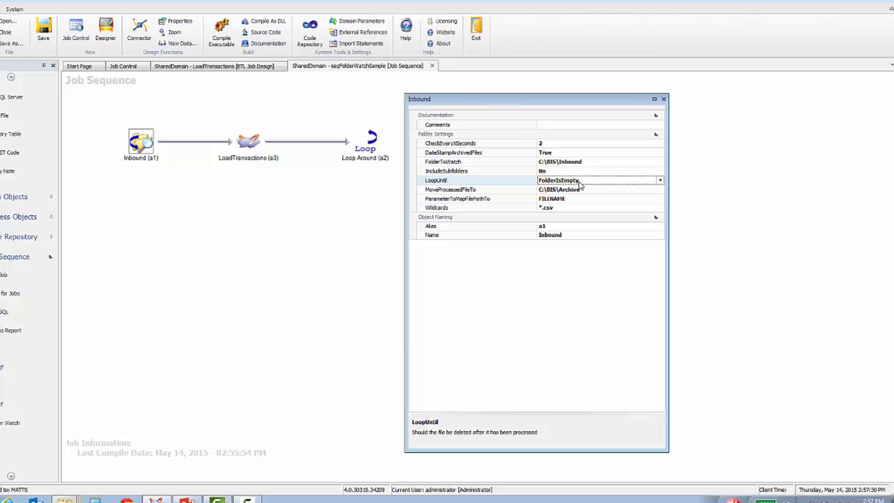
Check the Inbound and Archive folders in Windows Explorer, and return to the seqFolderWatchSample design with its properties window closed
click(64, 497)
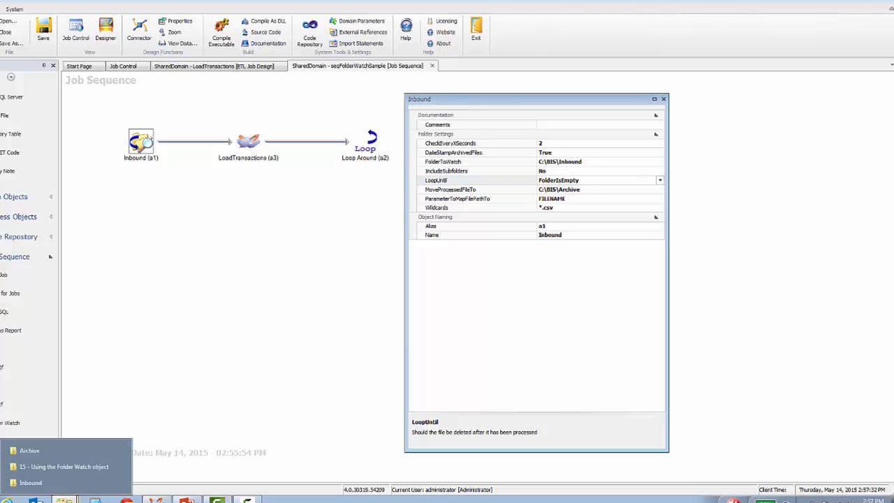
click(60, 482)
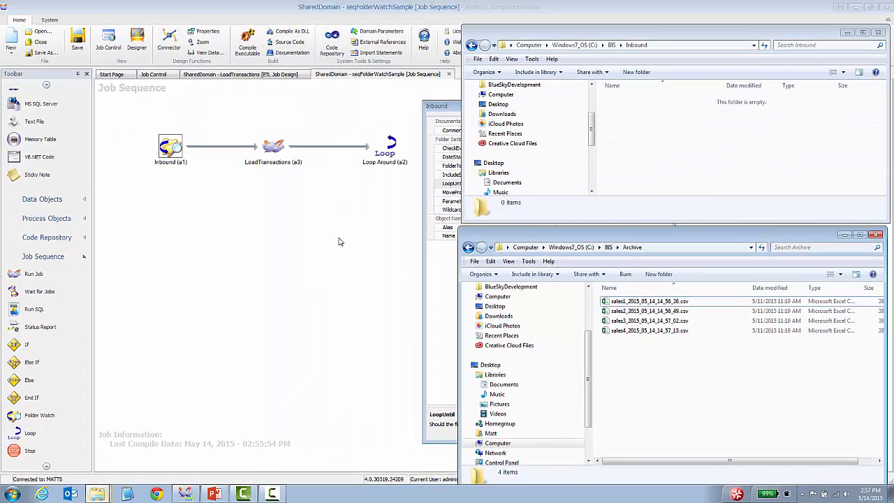
click(338, 242)
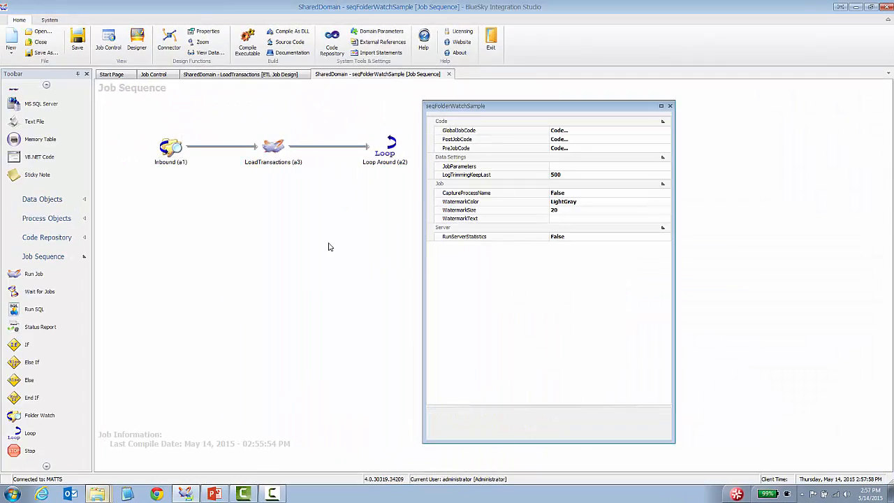
click(669, 105)
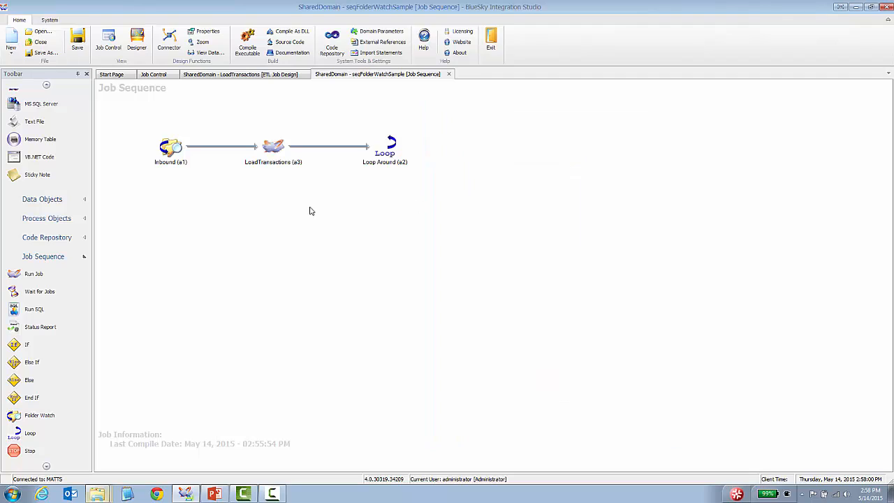